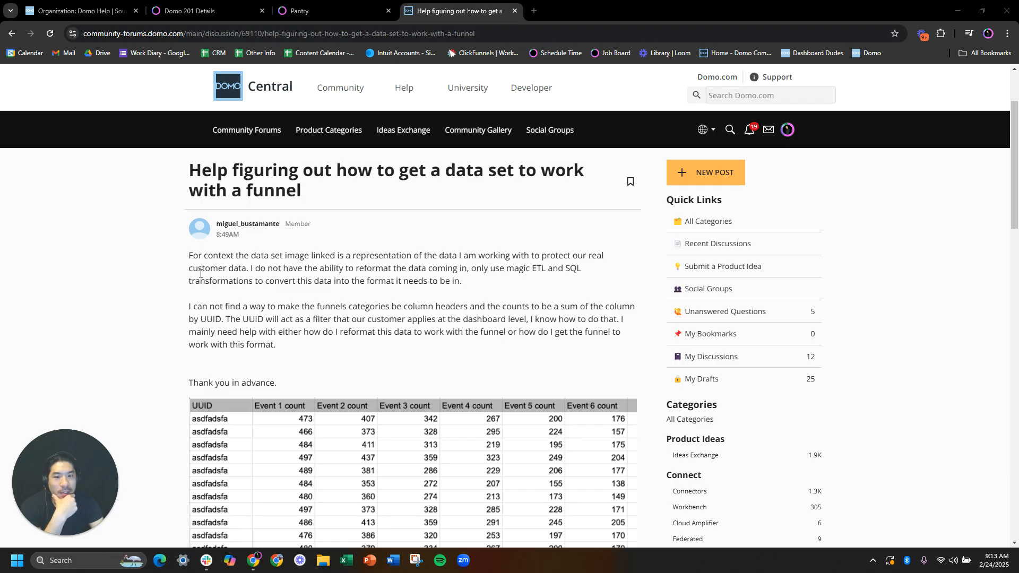
Read the forum question about the funnel chart and examine its sample event-count table and funnel image.
{"action": "scroll", "coordinate": [268, 269], "scroll_direction": "up", "scroll_amount": 1}
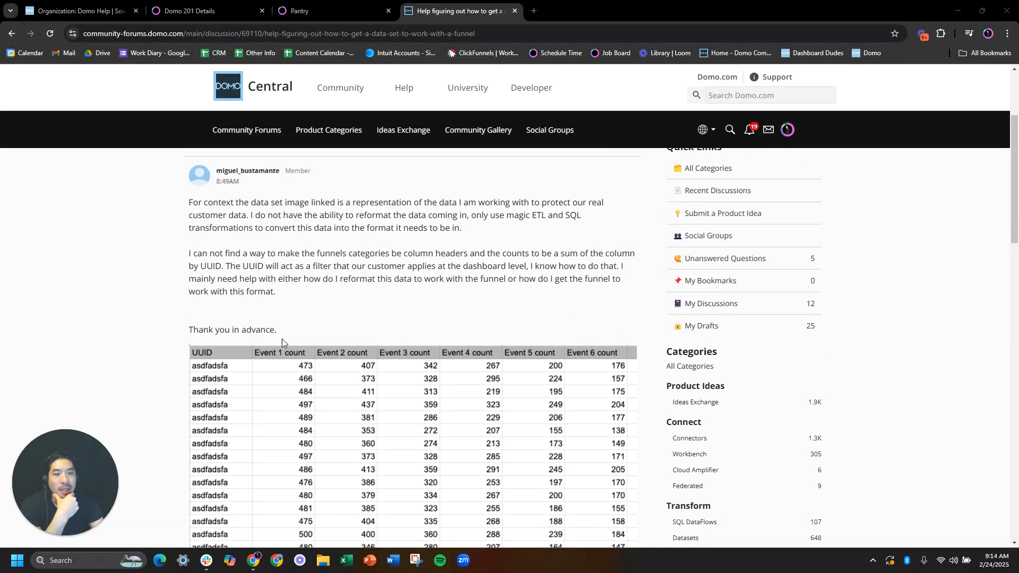
{"action": "scroll", "coordinate": [275, 330], "scroll_direction": "down", "scroll_amount": 10}
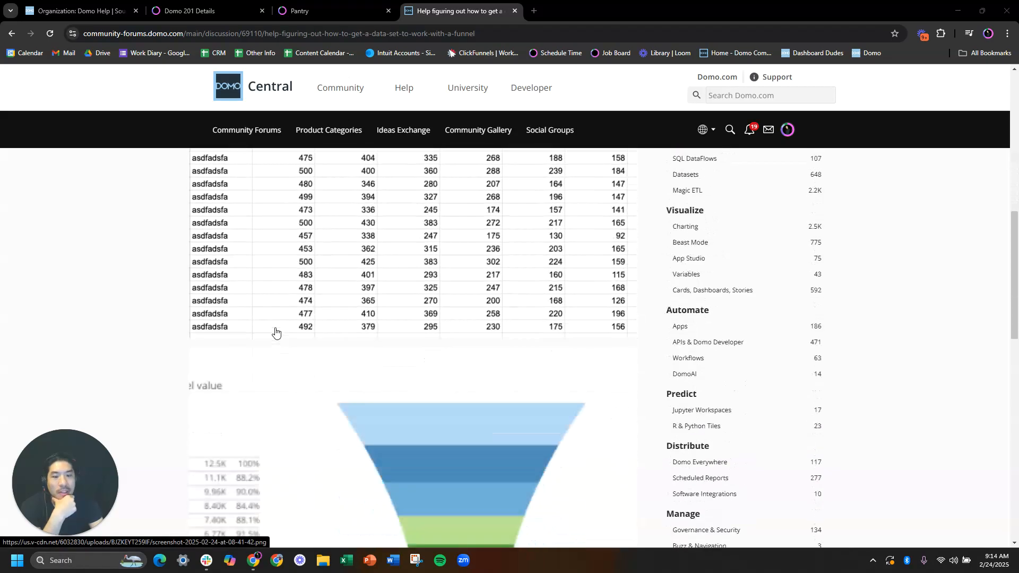
{"action": "scroll", "coordinate": [292, 333], "scroll_direction": "down", "scroll_amount": 2}
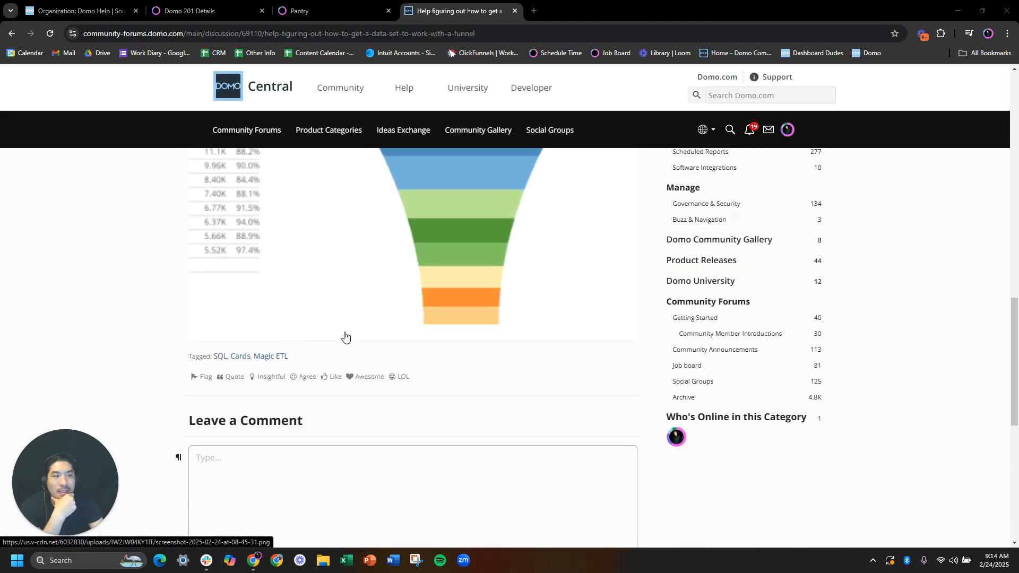
{"action": "scroll", "coordinate": [345, 260], "scroll_direction": "up", "scroll_amount": 12}
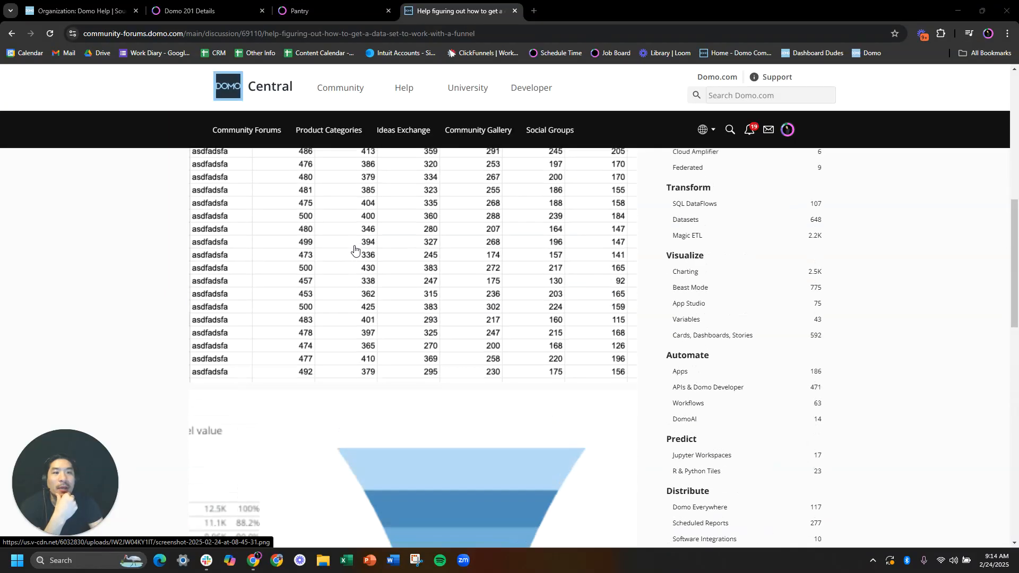
{"action": "scroll", "coordinate": [327, 267], "scroll_direction": "up", "scroll_amount": 1}
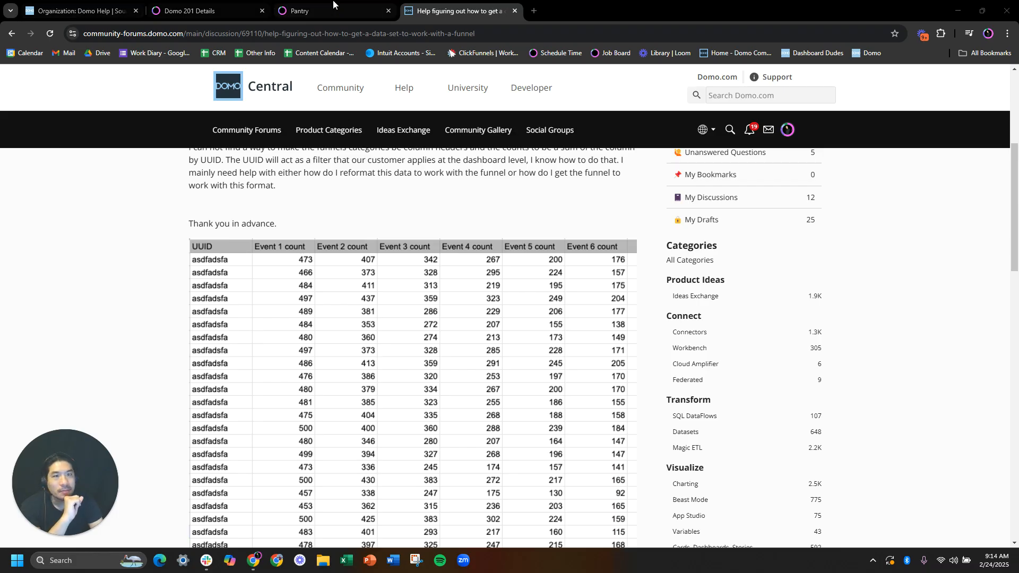
Switch to the Domo Magic ETL dataflow and examine the rows of the input dataset.
{"action": "left_click", "coordinate": [77, 8]}
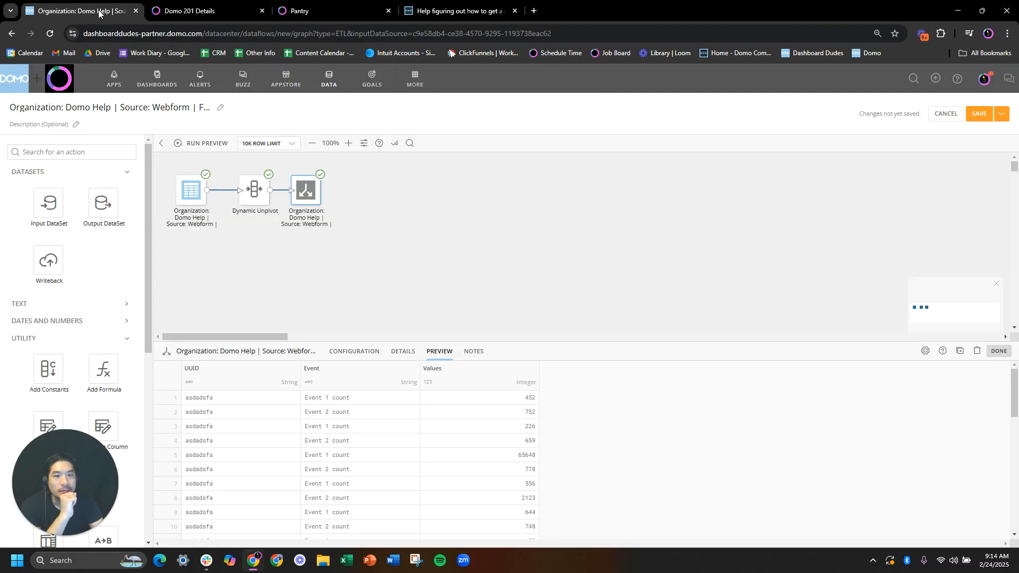
{"action": "left_click", "coordinate": [565, 280]}
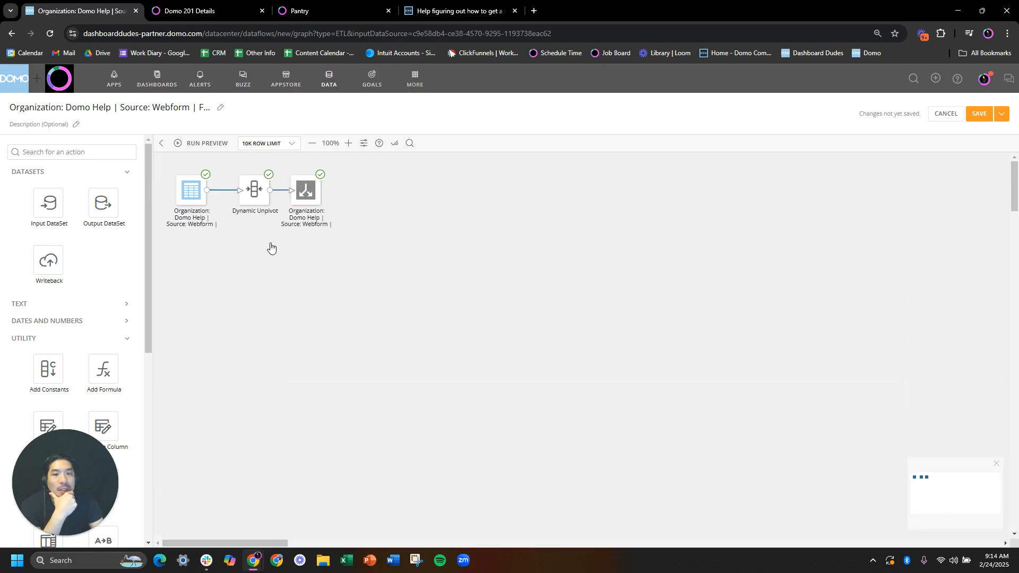
{"action": "left_click", "coordinate": [199, 194]}
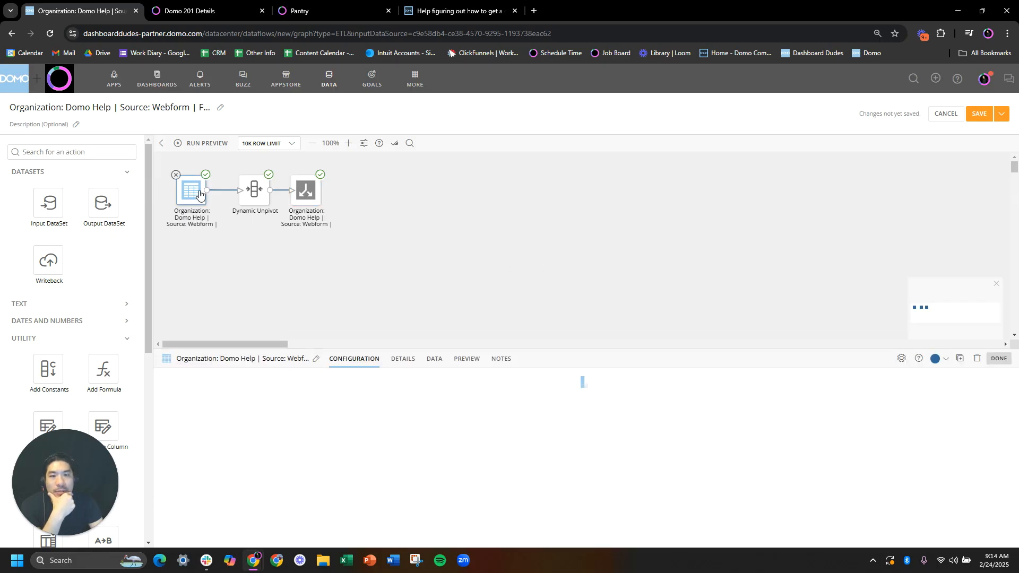
{"action": "left_click", "coordinate": [434, 353]}
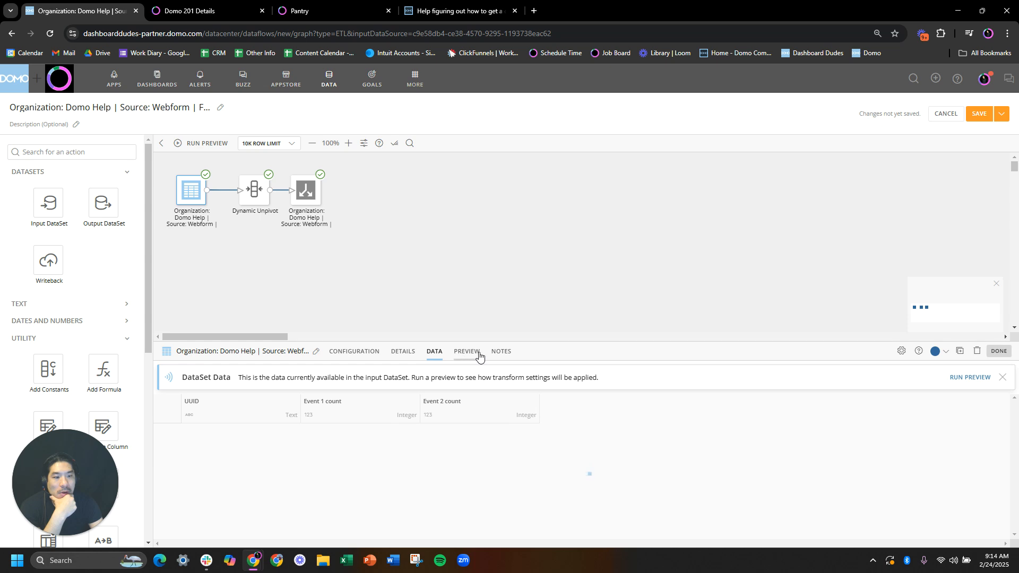
{"action": "left_click_drag", "start_coordinate": [486, 341], "coordinate": [492, 166]}
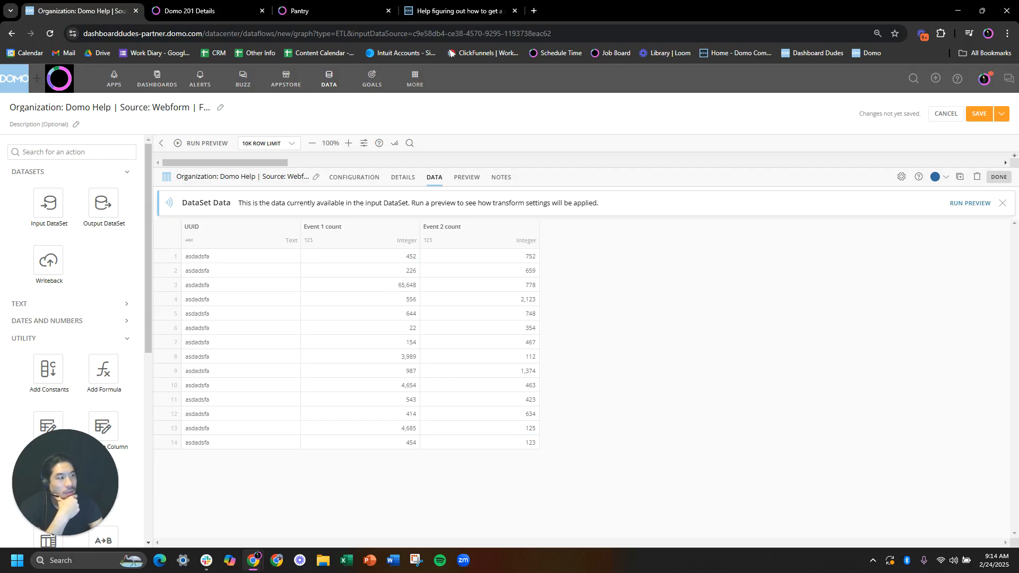
{"action": "left_click", "coordinate": [999, 178]}
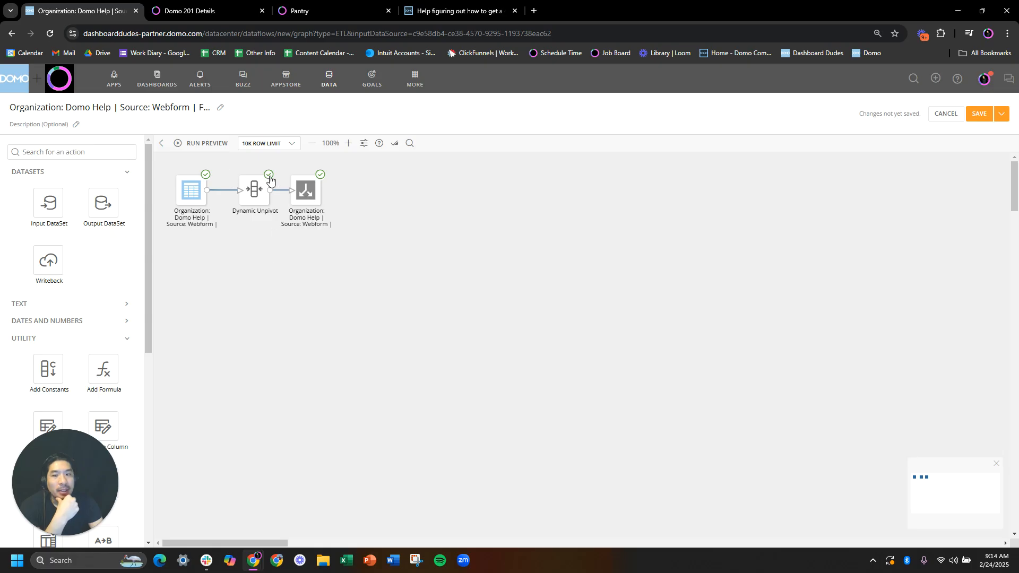
Locate the pivot actions and examine the existing Dynamic Unpivot tile's configuration and previewed rows.
{"action": "scroll", "coordinate": [119, 325], "scroll_direction": "down", "scroll_amount": 5}
{"action": "scroll", "coordinate": [120, 338], "scroll_direction": "down", "scroll_amount": 2}
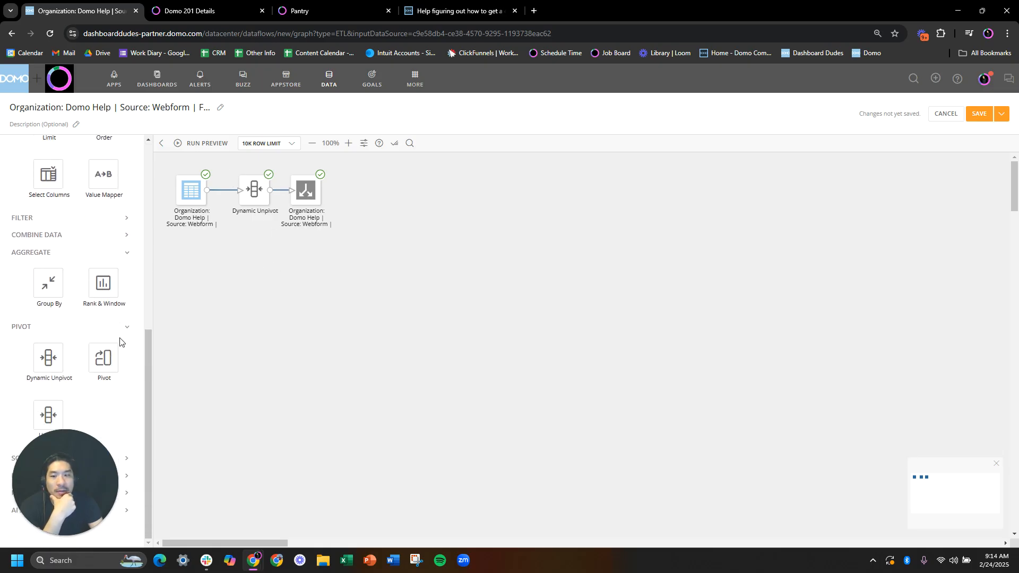
{"action": "left_click", "coordinate": [127, 255]}
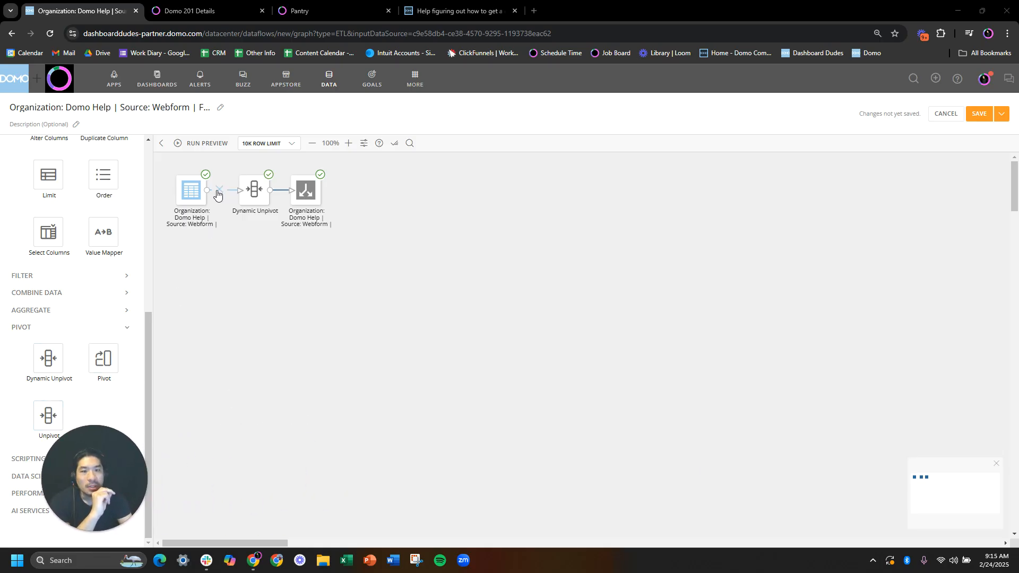
{"action": "left_click", "coordinate": [253, 193]}
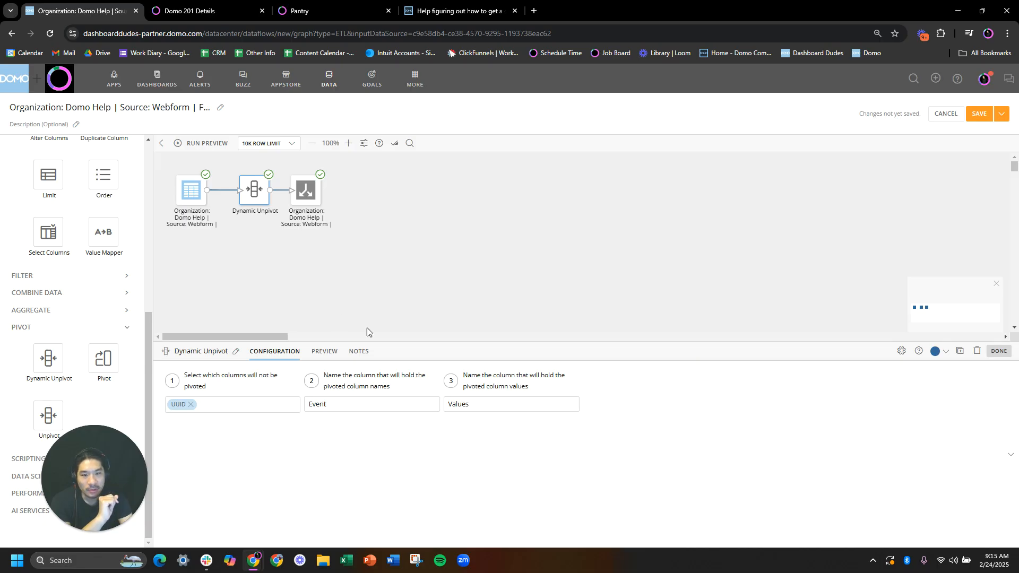
{"action": "left_click", "coordinate": [324, 352]}
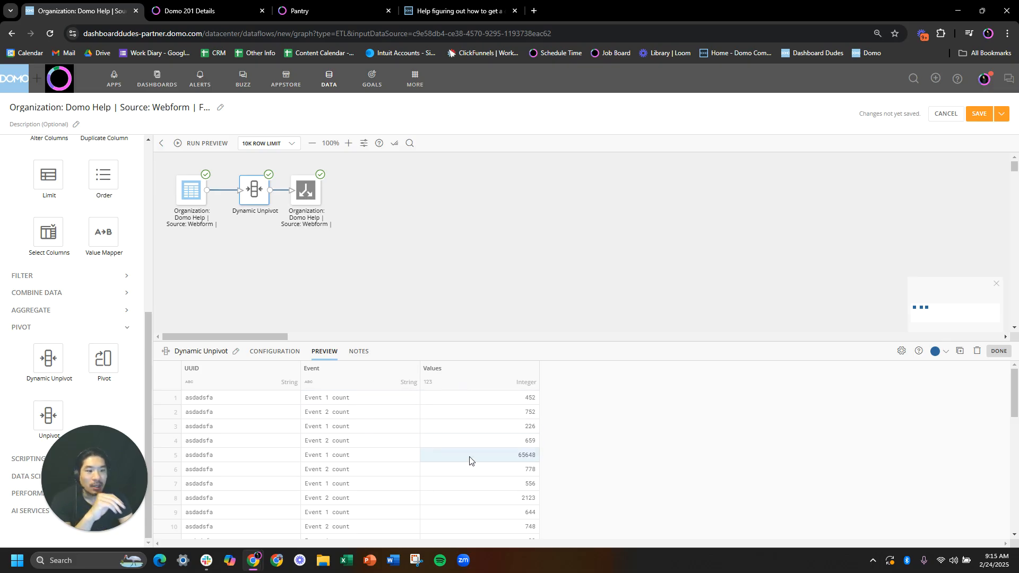
Detach the output dataset from Dynamic Unpivot, moving it aside, and add an Add Formula tile fed by Dynamic Unpivot.
{"action": "left_click_drag", "start_coordinate": [303, 199], "coordinate": [424, 199]}
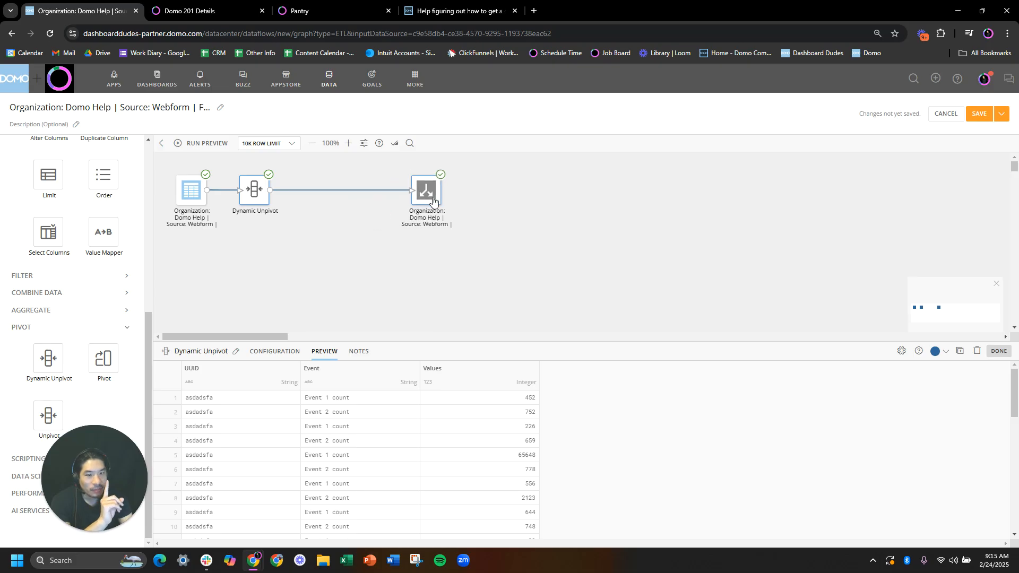
{"action": "left_click", "coordinate": [327, 197]}
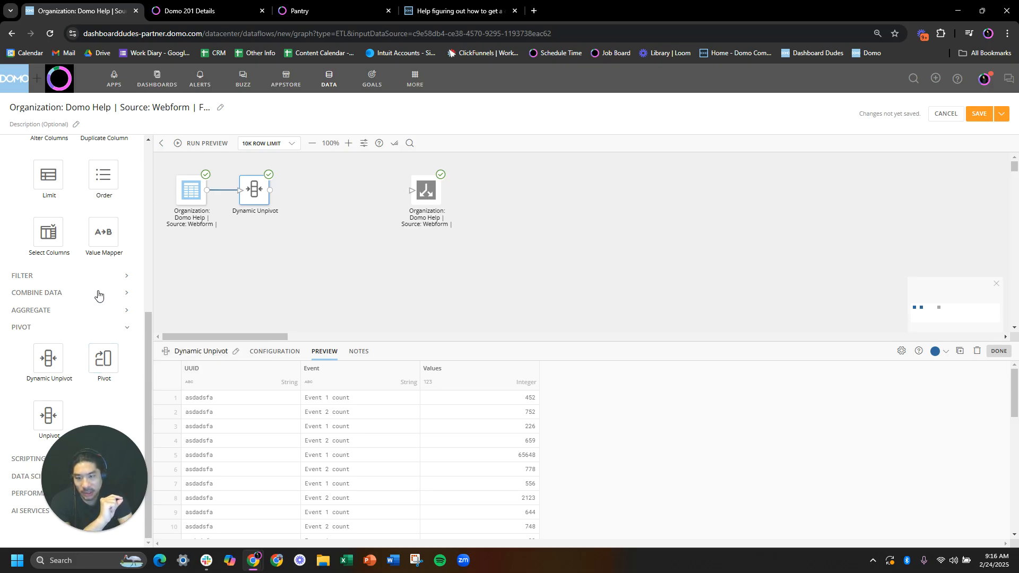
{"action": "scroll", "coordinate": [98, 291], "scroll_direction": "up", "scroll_amount": 4}
{"action": "left_click_drag", "start_coordinate": [100, 277], "coordinate": [314, 187]}
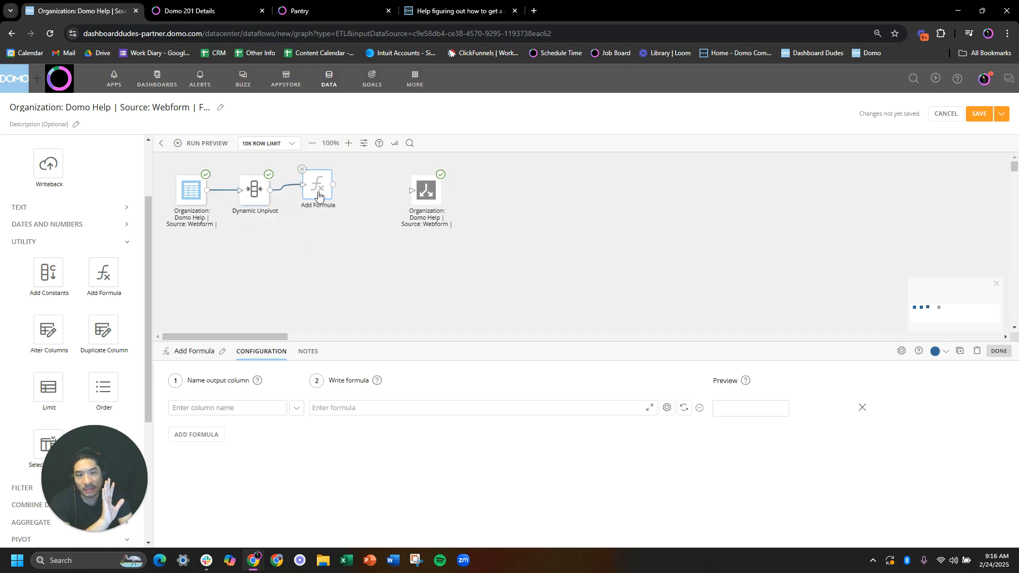
Name the Add Formula tile's output column "Event Number".
{"action": "left_click", "coordinate": [243, 408]}
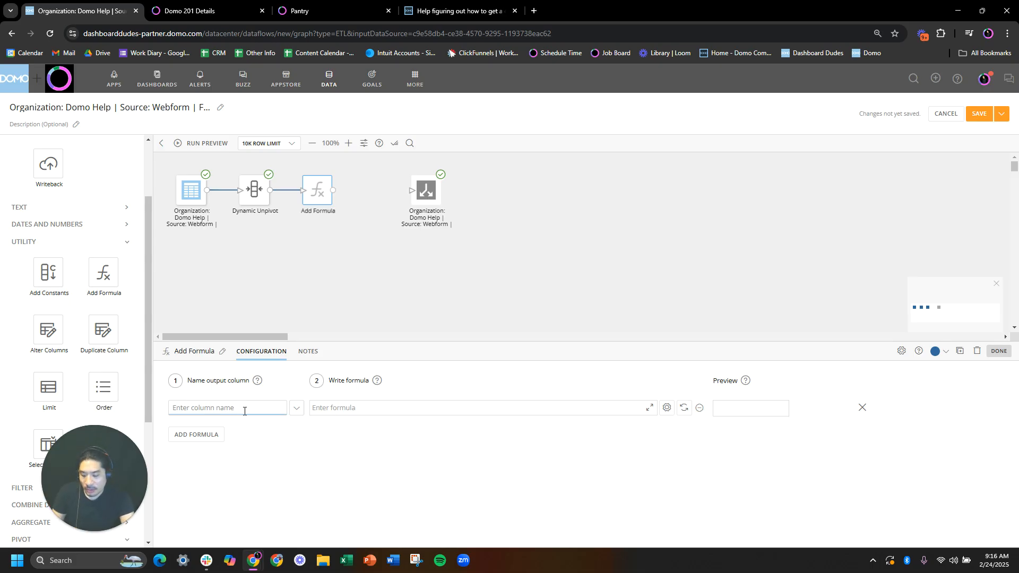
{"action": "type", "text": "eve"}
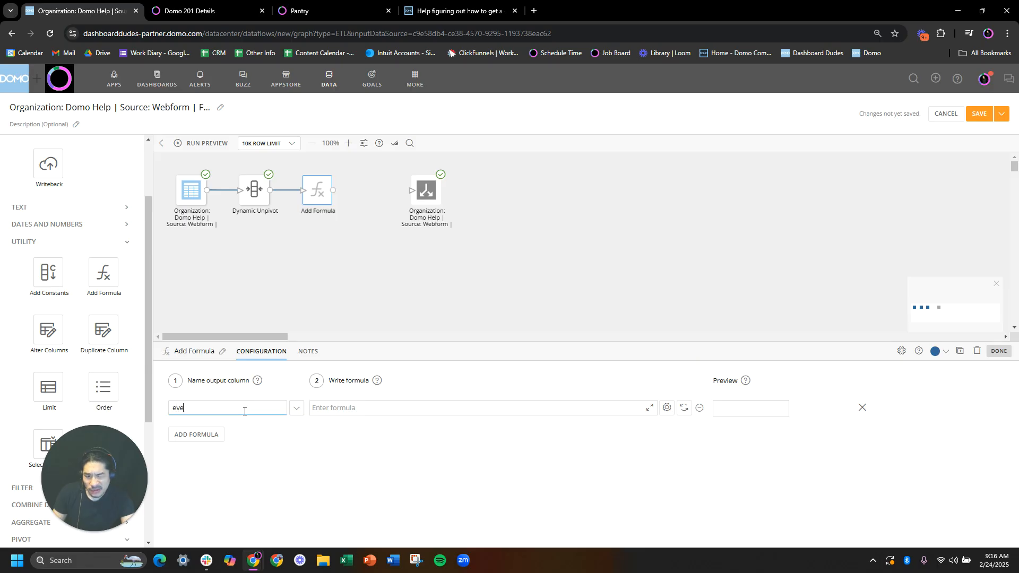
{"action": "key", "text": "BackSpace"}
{"action": "key", "text": "BackSpace"}
{"action": "type", "text": "E"}
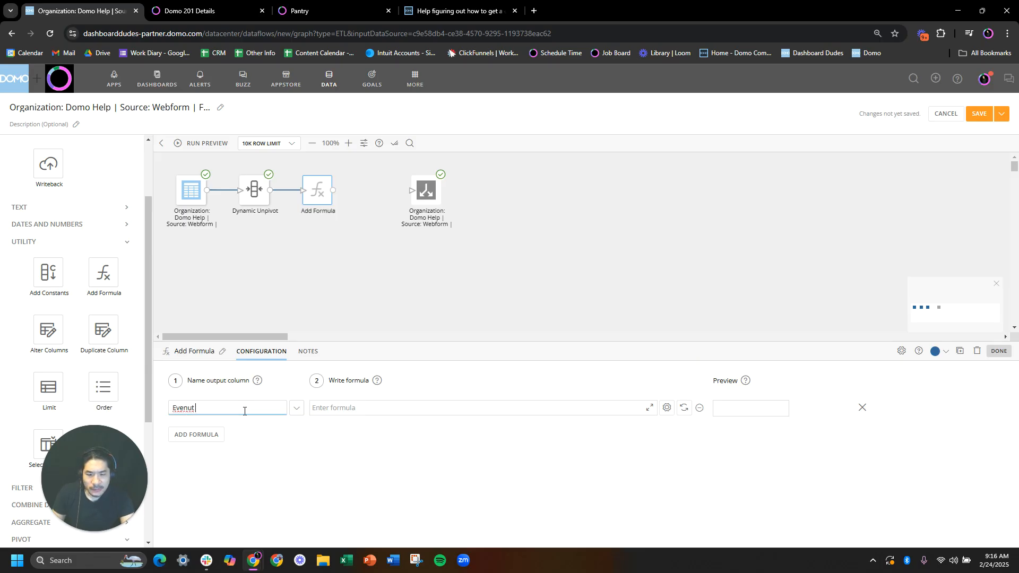
{"action": "type", "text": "venu"}
{"action": "key", "text": "BackSpace"}
{"action": "type", "text": "t Number"}
{"action": "key", "text": "Tab"}
Write the formula's first branch as Case when `Event` LIKE '%1%' THEN 1, with the when clause on its own line.
{"action": "type", "text": "Case when even"}
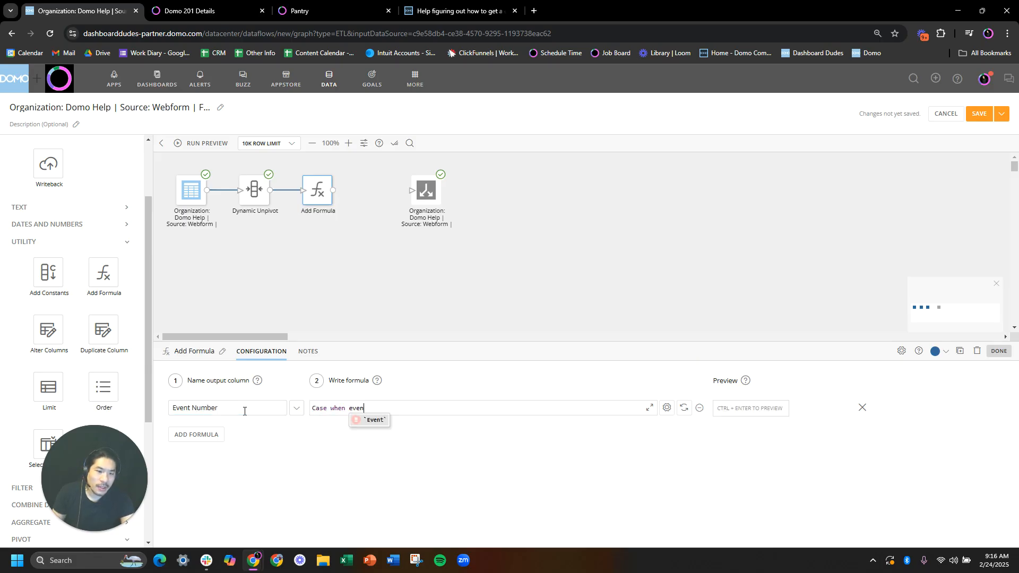
{"action": "key", "text": "Tab"}
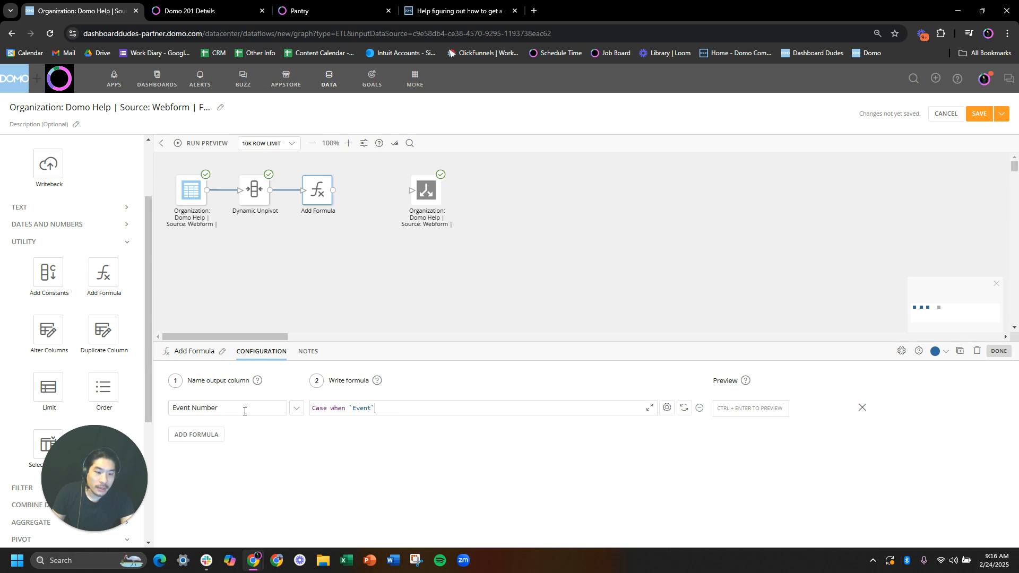
{"action": "type", "text": "LIKE "}
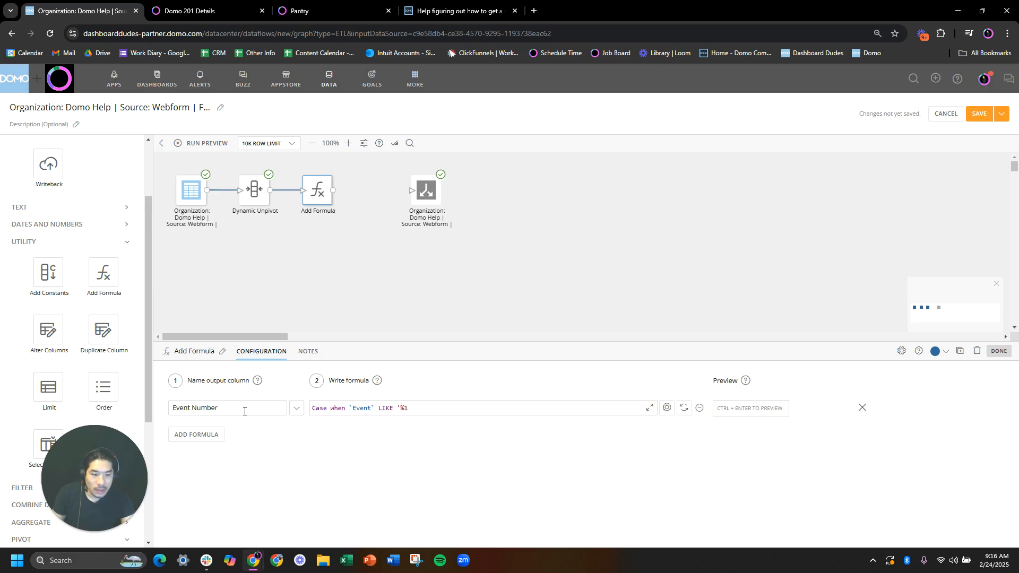
{"action": "type", "text": "'%1%' THEN 1"}
{"action": "key", "text": "Return"}
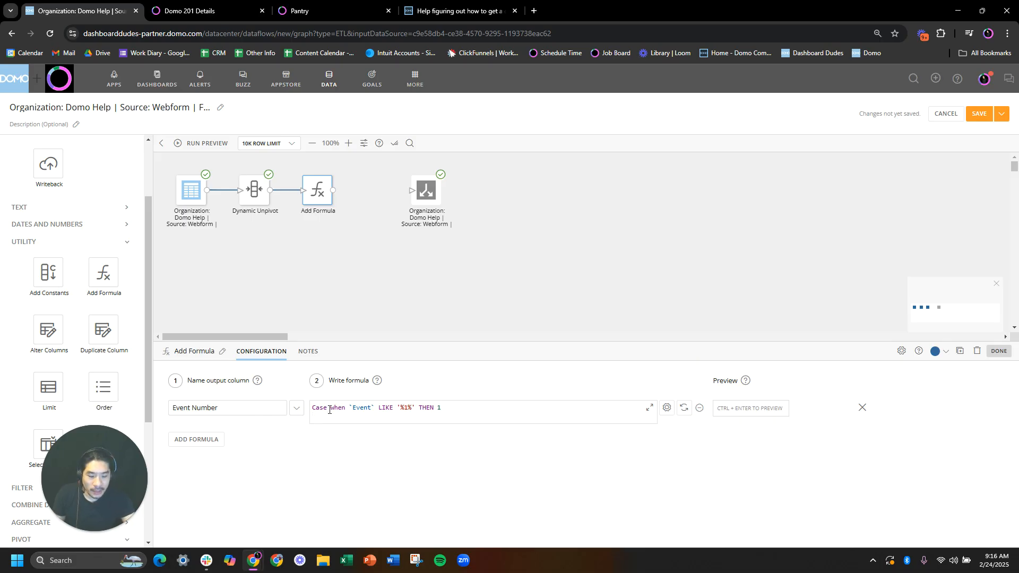
{"action": "key", "text": "Return"}
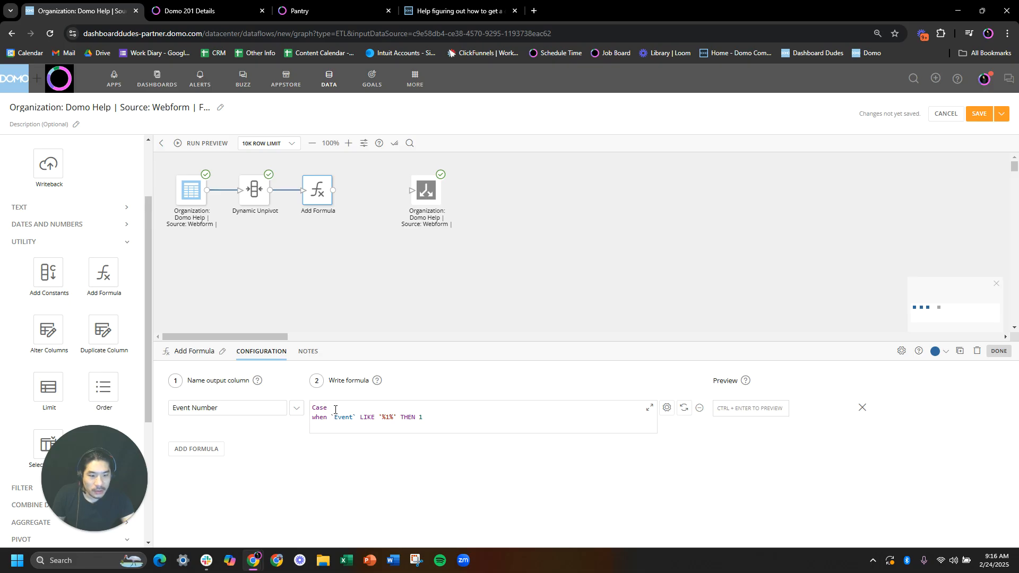
Duplicate the when line, make the copy return 2, and close the formula with END.
{"action": "triple_click", "coordinate": [344, 420]}
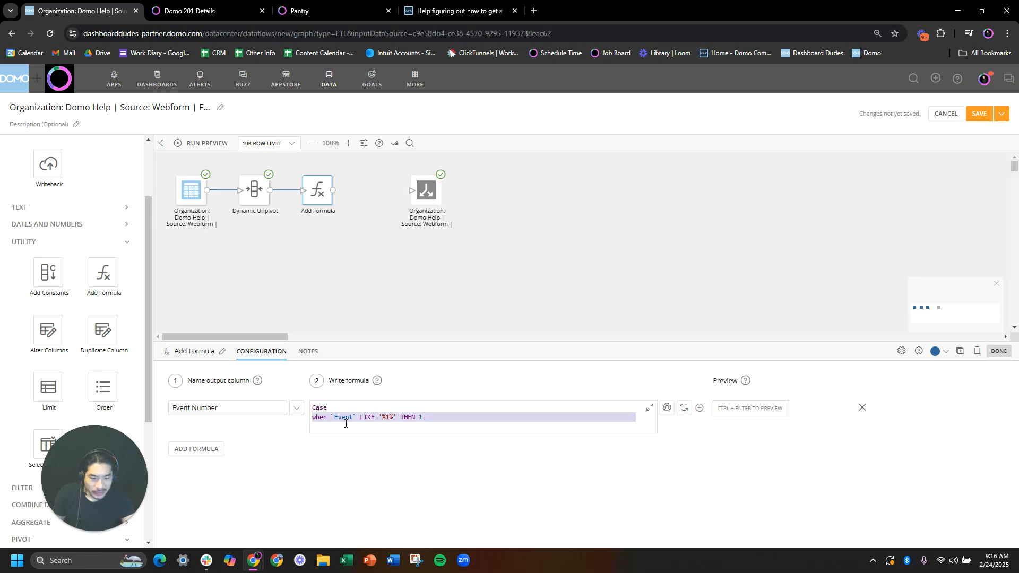
{"action": "key", "text": "ctrl+c"}
{"action": "key", "text": "Right"}
{"action": "key", "text": "ctrl+v"}
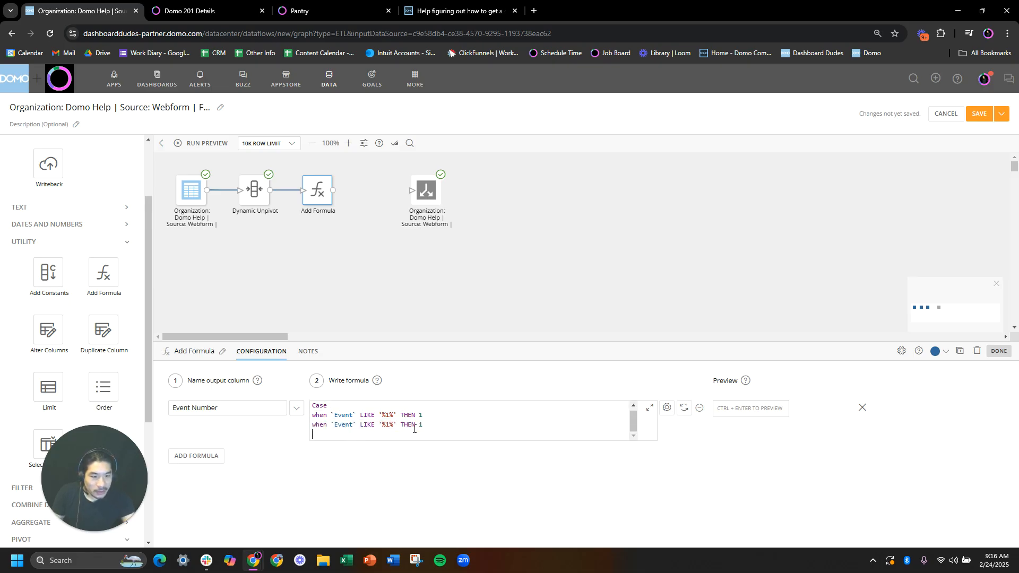
{"action": "type", "text": "EN"}
Connect the Add Formula tile to the output dataset and preview the output's rows and details.
{"action": "left_click_drag", "start_coordinate": [333, 190], "coordinate": [419, 192]}
{"action": "left_click", "coordinate": [200, 144]}
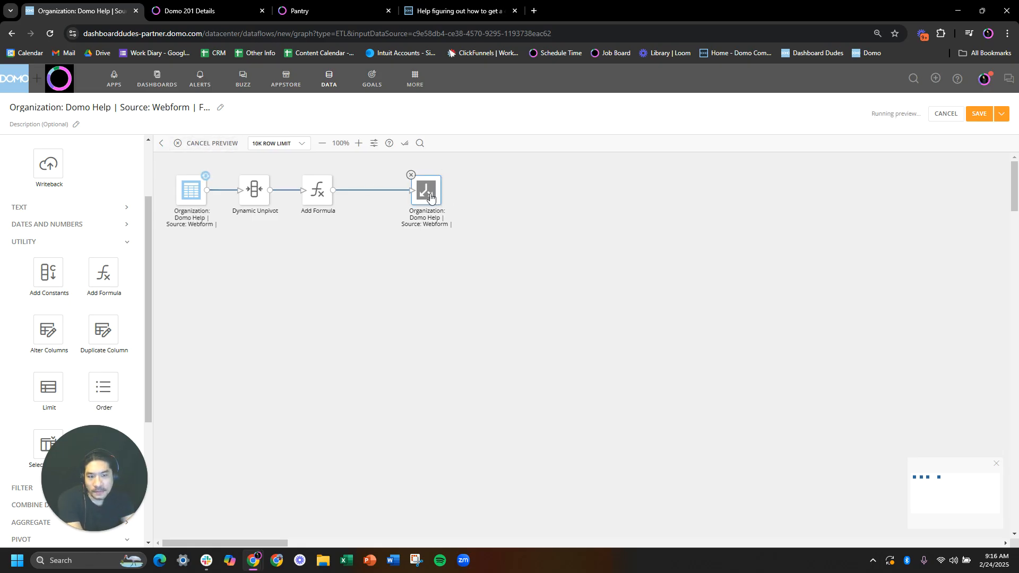
{"action": "left_click_drag", "start_coordinate": [431, 194], "coordinate": [401, 194]}
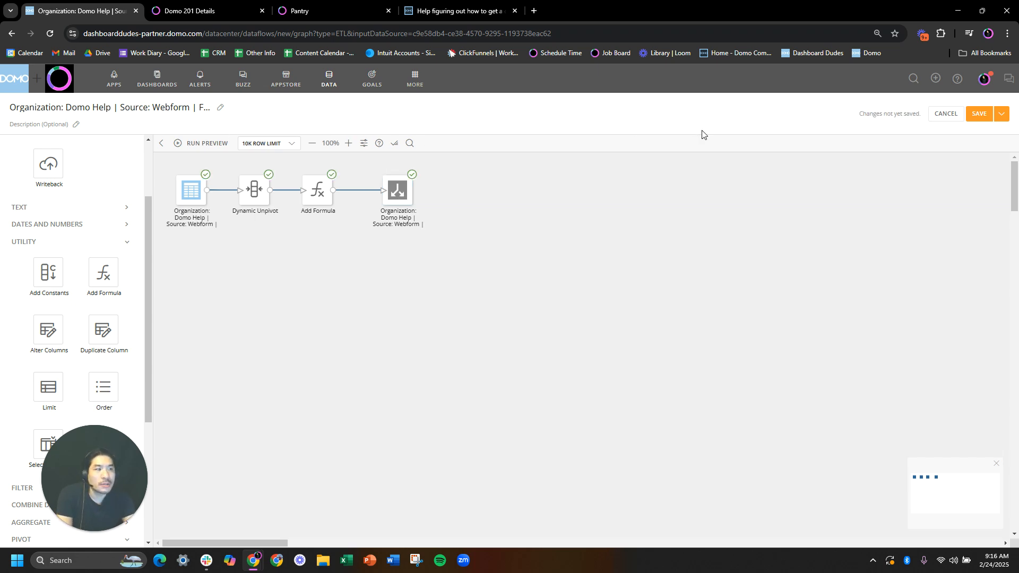
{"action": "left_click", "coordinate": [393, 208]}
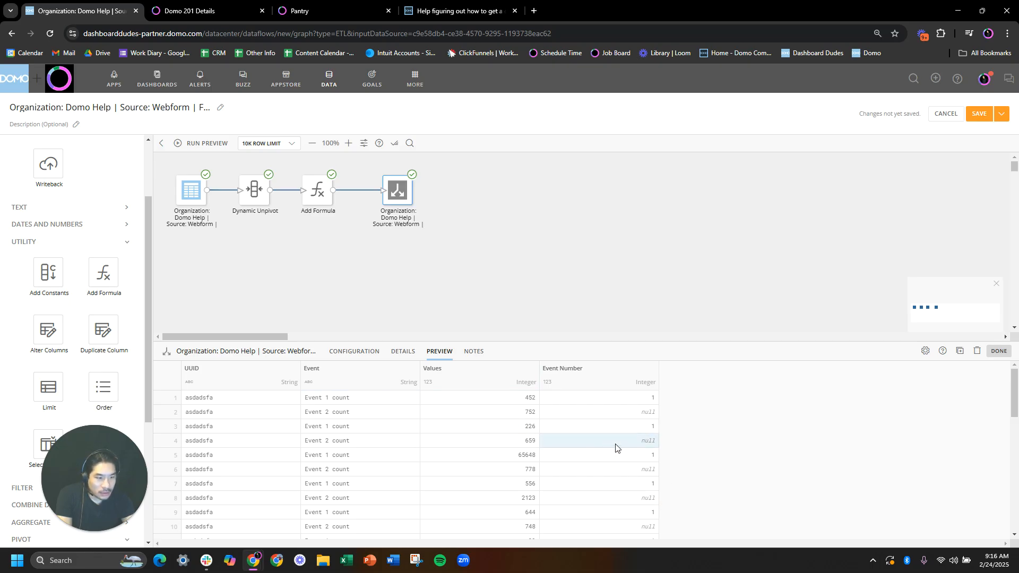
{"action": "left_click", "coordinate": [402, 352]}
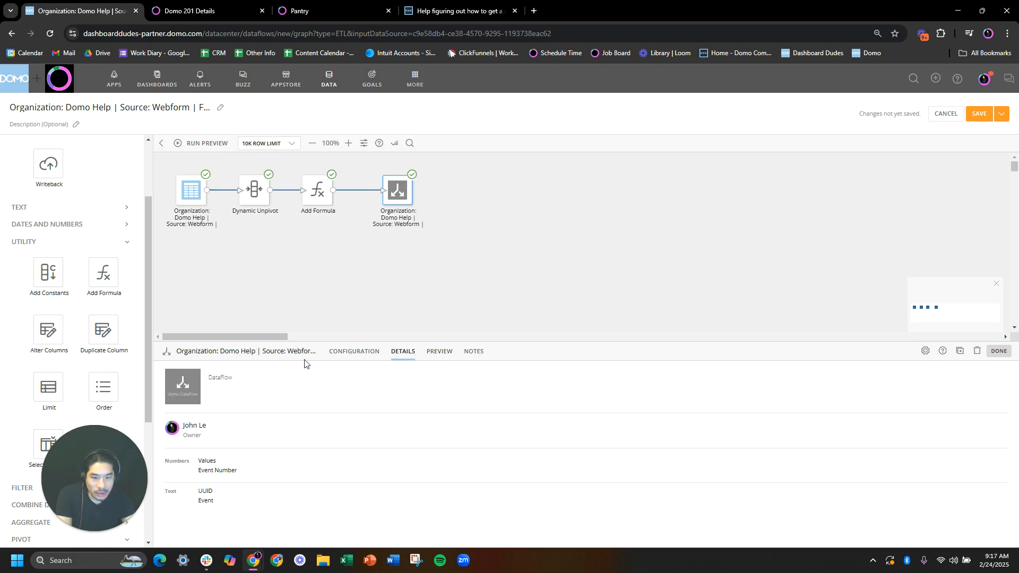
Correct the formula's second when condition so it matches event 2, and rerun the preview for the output dataset's rows.
{"action": "left_click", "coordinate": [322, 201]}
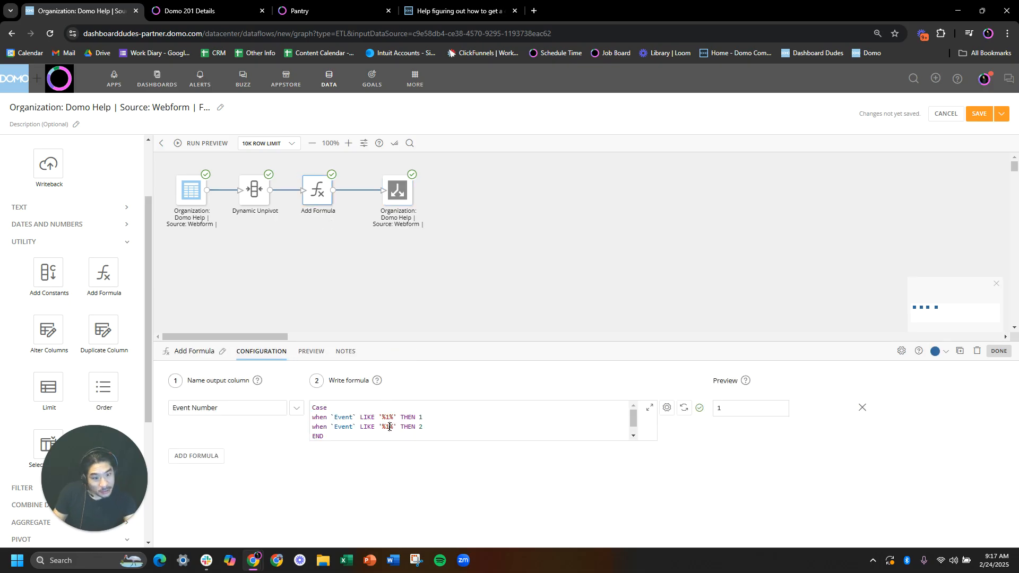
{"action": "left_click", "coordinate": [509, 275]}
{"action": "left_click", "coordinate": [186, 143]}
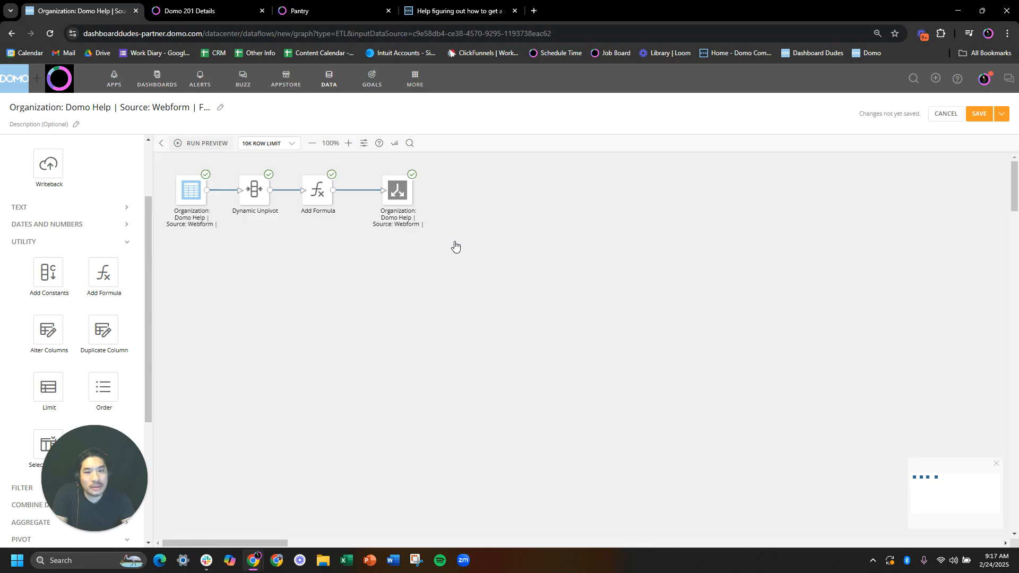
{"action": "left_click", "coordinate": [398, 191]}
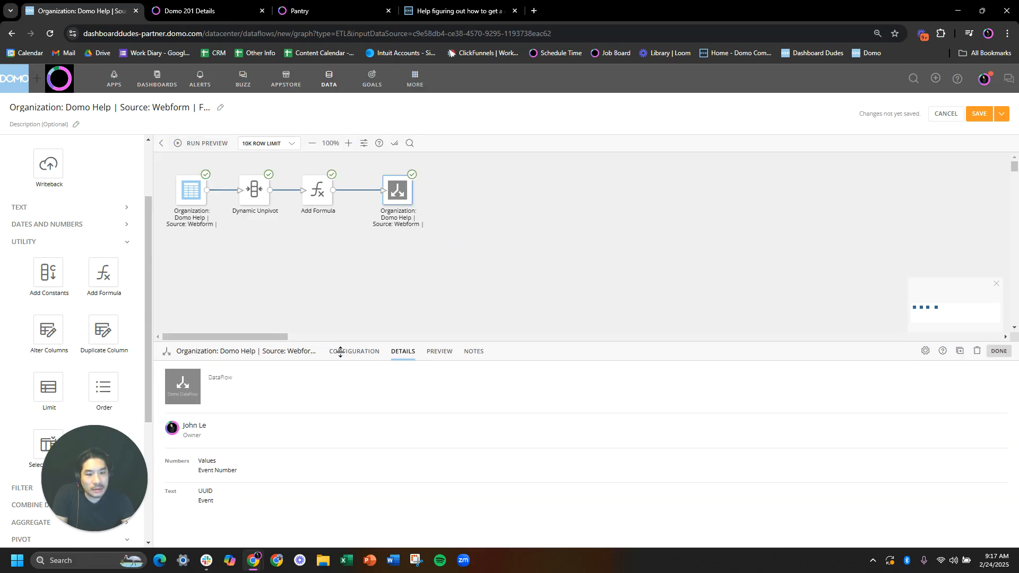
{"action": "left_click", "coordinate": [441, 353]}
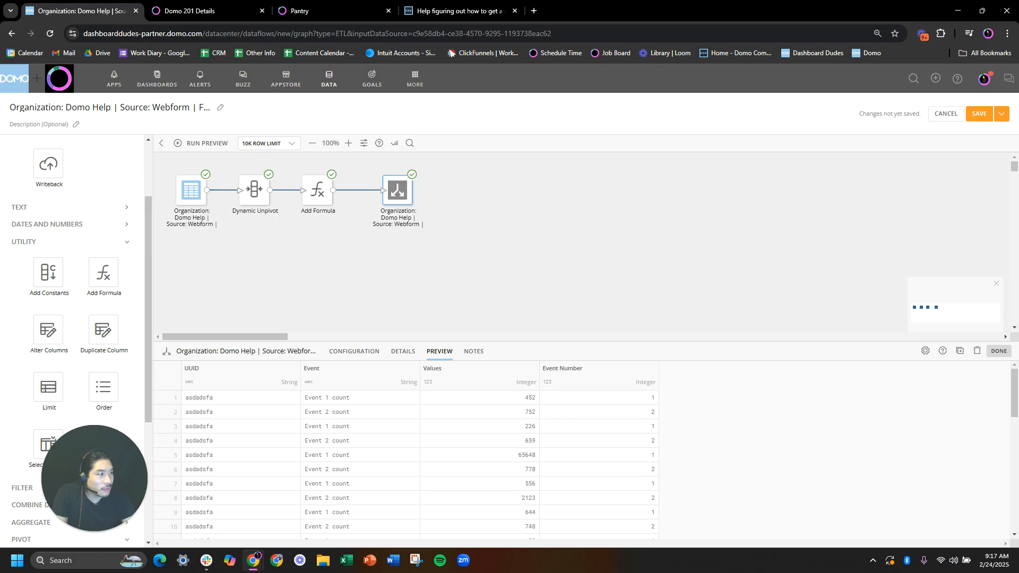
Save and run the dataflow, and check the run in its history.
{"action": "left_click", "coordinate": [1002, 114]}
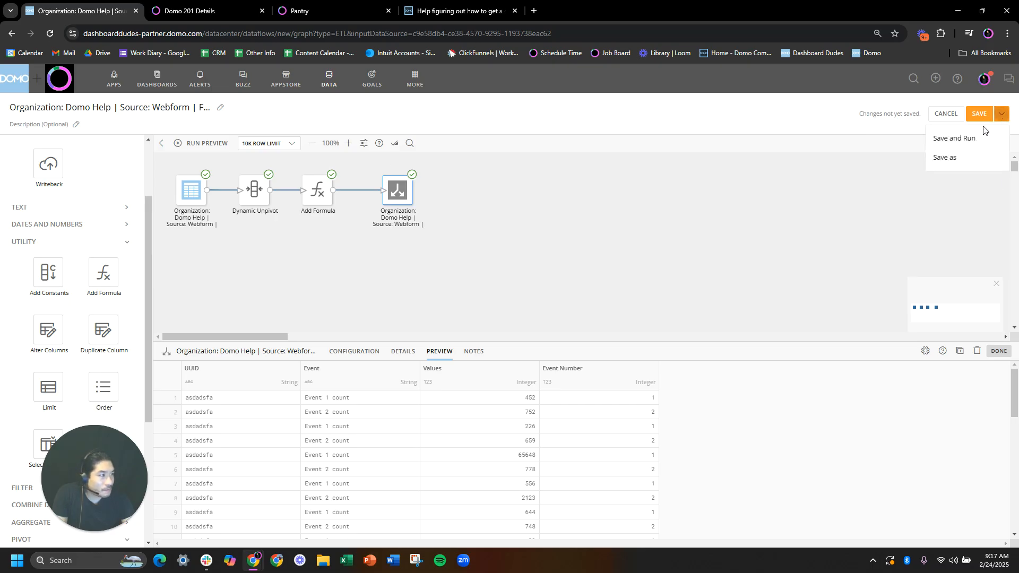
{"action": "left_click", "coordinate": [971, 138]}
{"action": "left_click", "coordinate": [729, 406]}
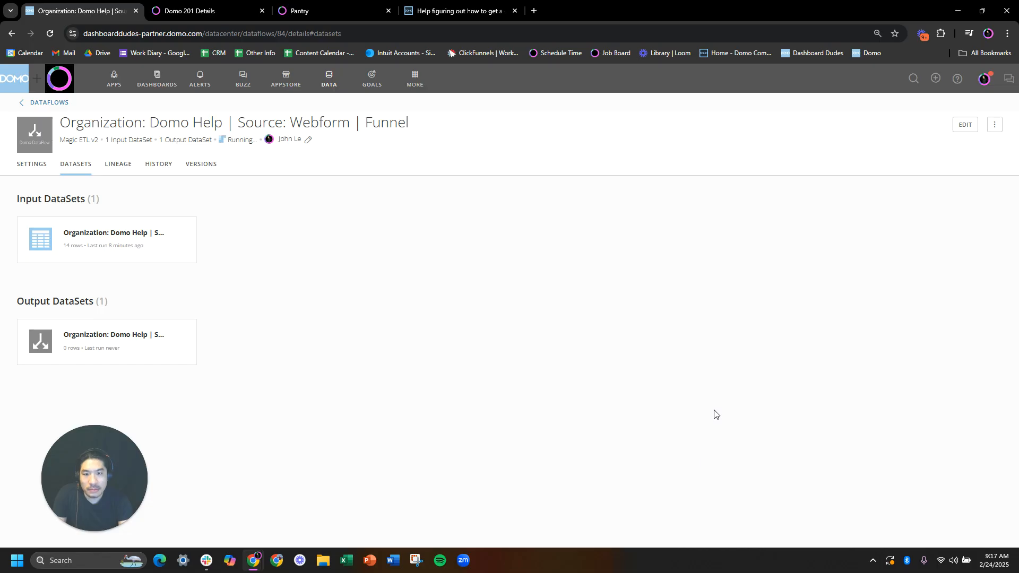
{"action": "left_click", "coordinate": [149, 166]}
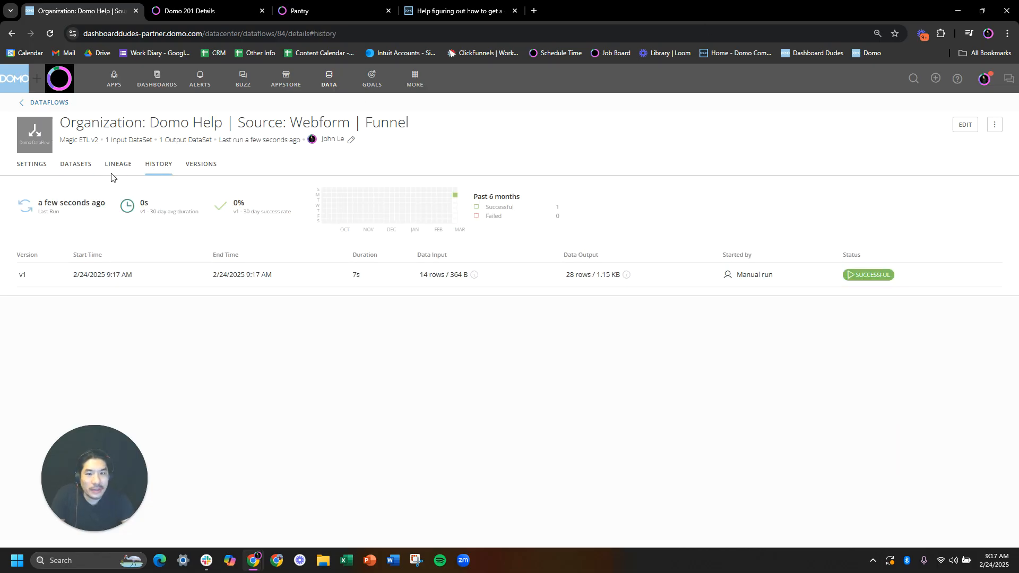
Open the dataflow's output dataset and start a new visualization from it in Analyzer.
{"action": "left_click", "coordinate": [79, 164]}
{"action": "left_click", "coordinate": [155, 334]}
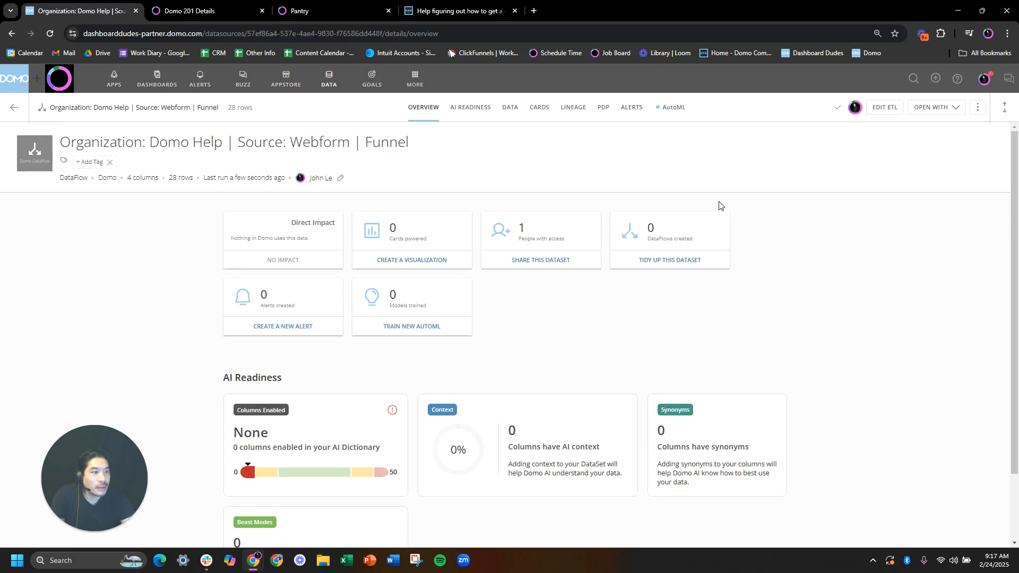
{"action": "left_click", "coordinate": [948, 112]}
{"action": "left_click", "coordinate": [941, 142]}
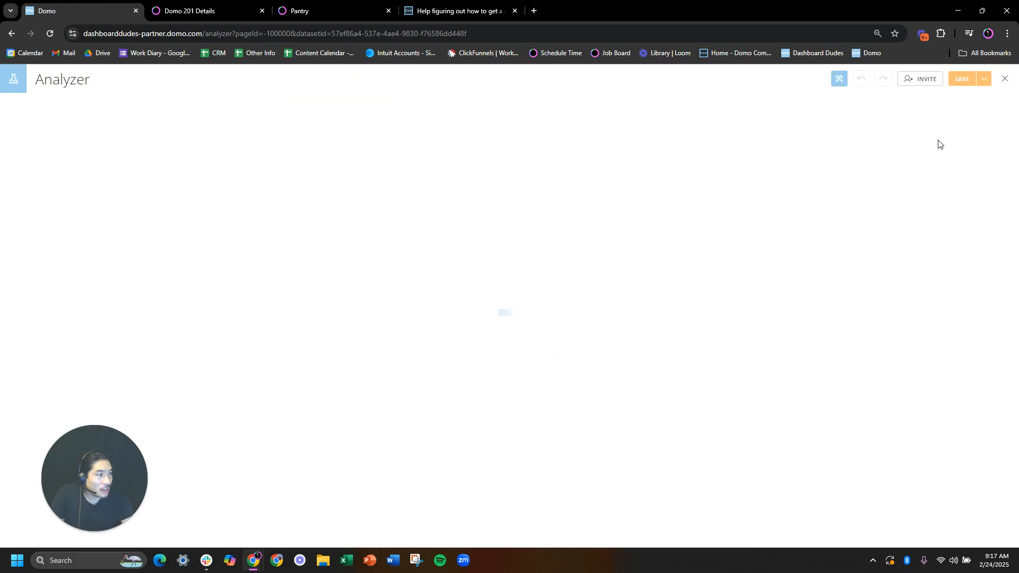
Change the chart to the Funnel type from the Pie and funnel group and set it to no summary number.
{"action": "left_click", "coordinate": [985, 163]}
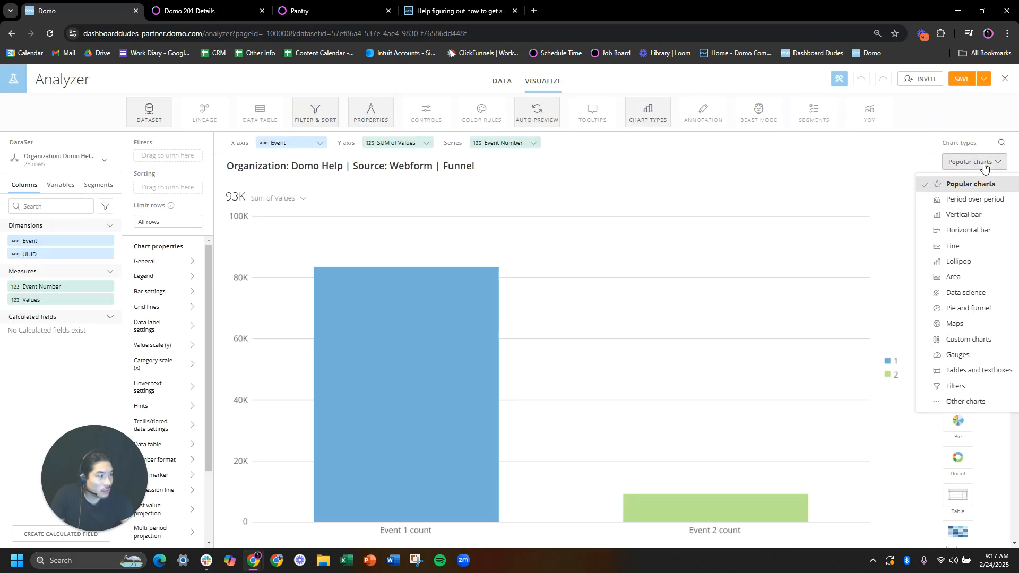
{"action": "left_click", "coordinate": [974, 312]}
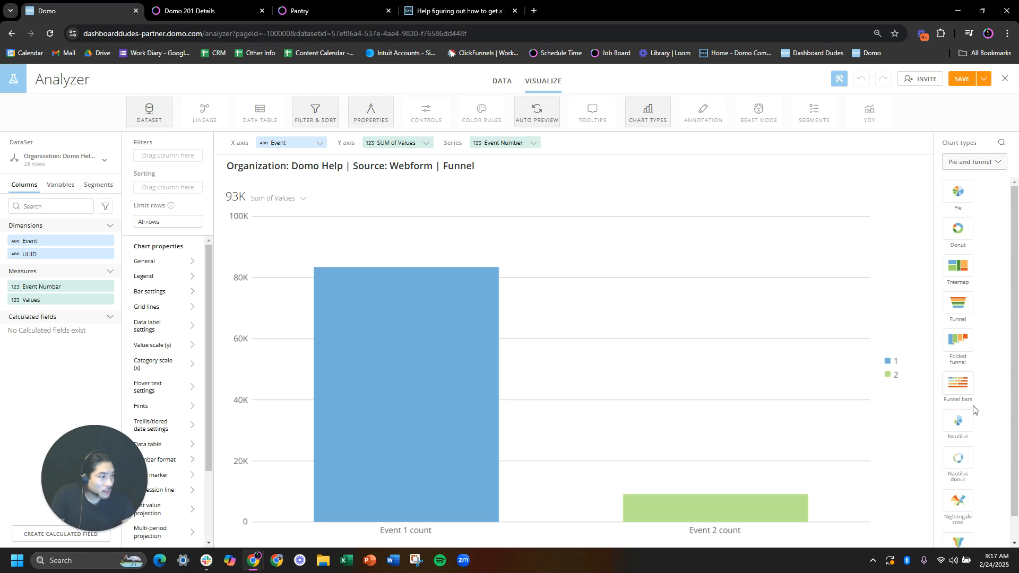
{"action": "scroll", "coordinate": [973, 414], "scroll_direction": "down", "scroll_amount": 1}
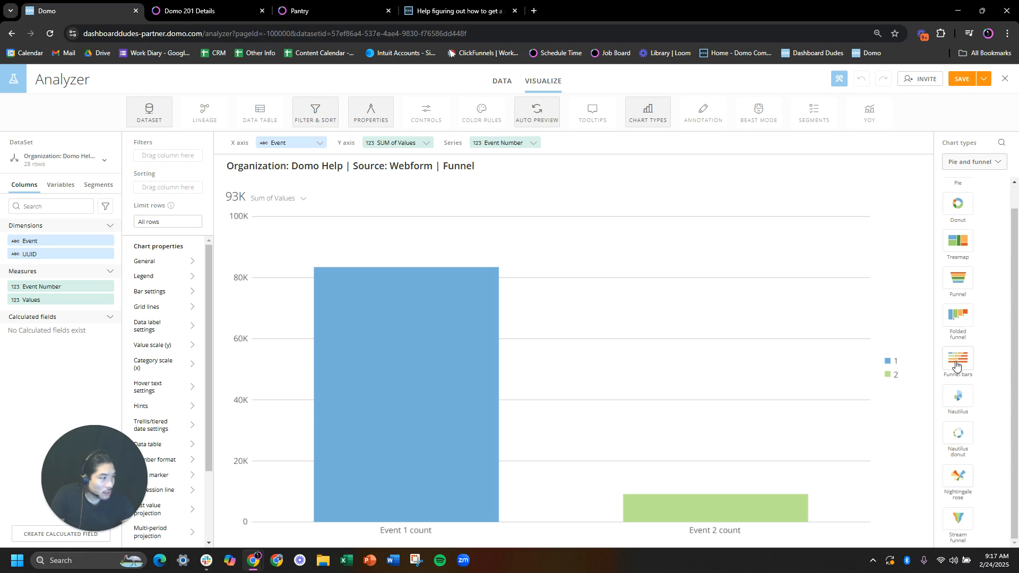
{"action": "scroll", "coordinate": [956, 365], "scroll_direction": "up", "scroll_amount": 1}
{"action": "left_click", "coordinate": [959, 304]}
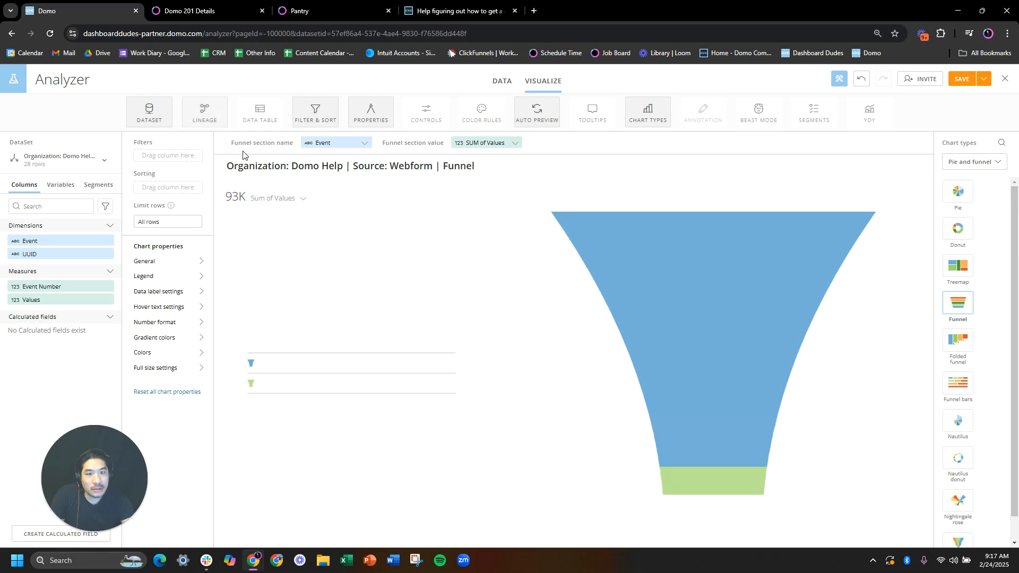
{"action": "left_click", "coordinate": [280, 199]}
{"action": "left_click", "coordinate": [266, 261]}
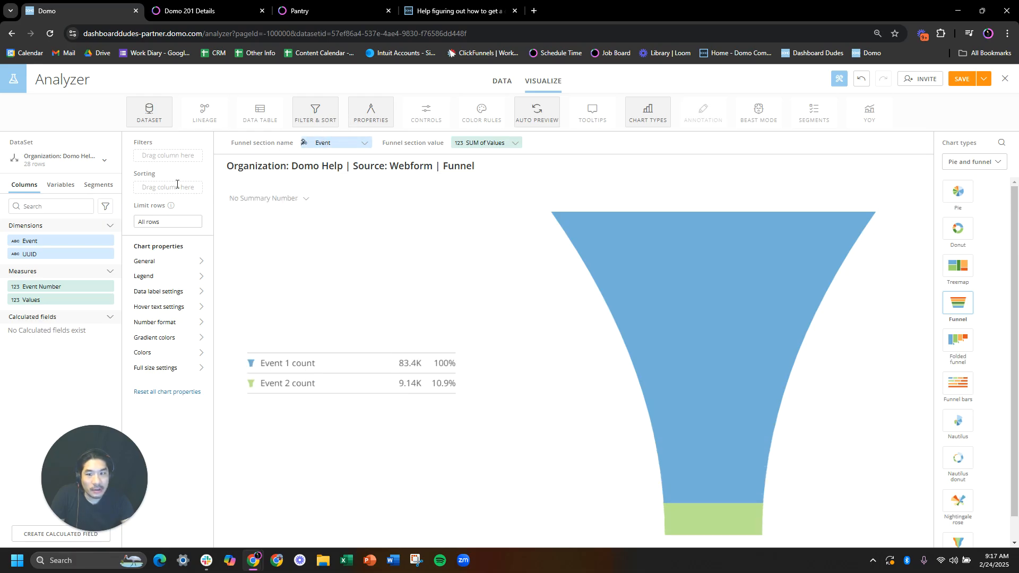
Try Event Number as the funnel section name and switch the section name back to Event.
{"action": "left_click_drag", "start_coordinate": [60, 287], "coordinate": [351, 145]}
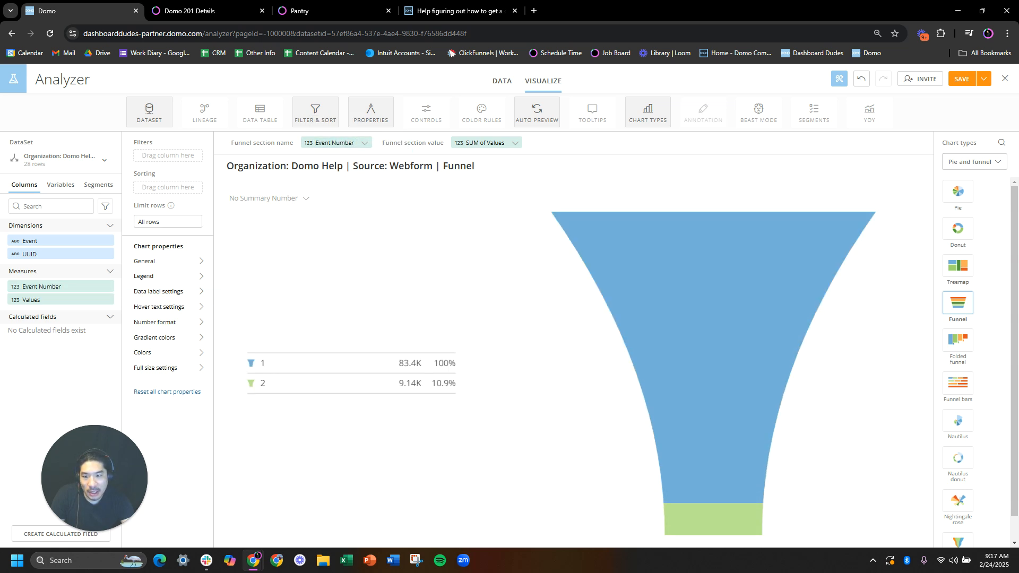
{"action": "left_click_drag", "start_coordinate": [50, 287], "coordinate": [66, 304]}
{"action": "left_click_drag", "start_coordinate": [50, 241], "coordinate": [327, 147]}
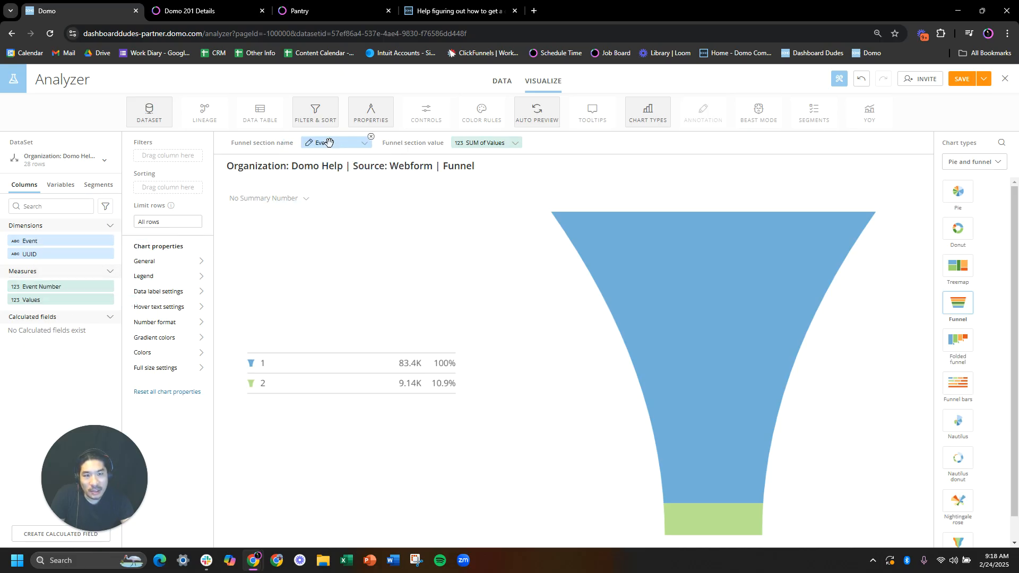
Sort the funnel by Event Number in ascending order with no aggregation.
{"action": "left_click_drag", "start_coordinate": [50, 287], "coordinate": [165, 188]}
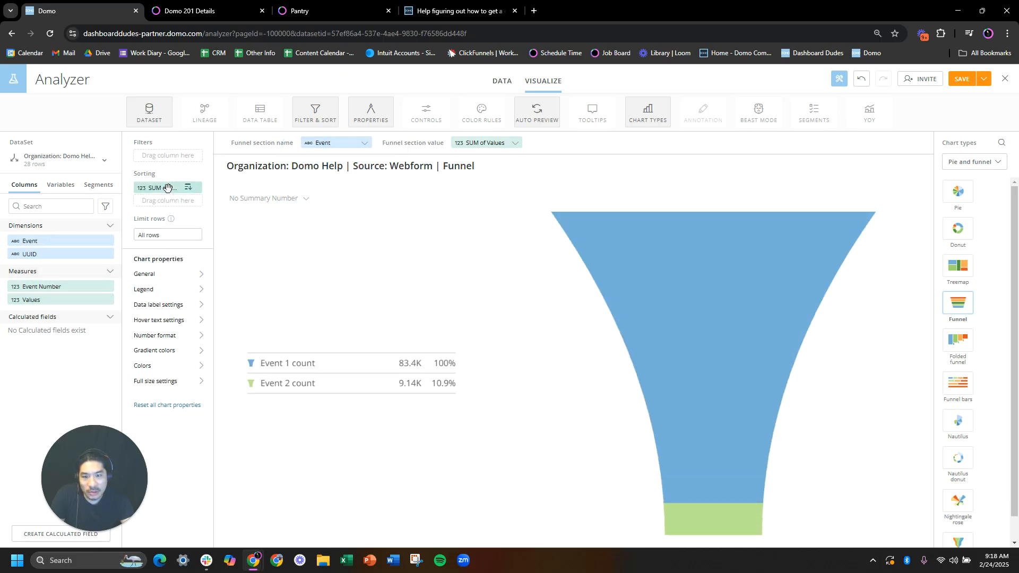
{"action": "left_click", "coordinate": [233, 224]}
{"action": "left_click", "coordinate": [255, 244]}
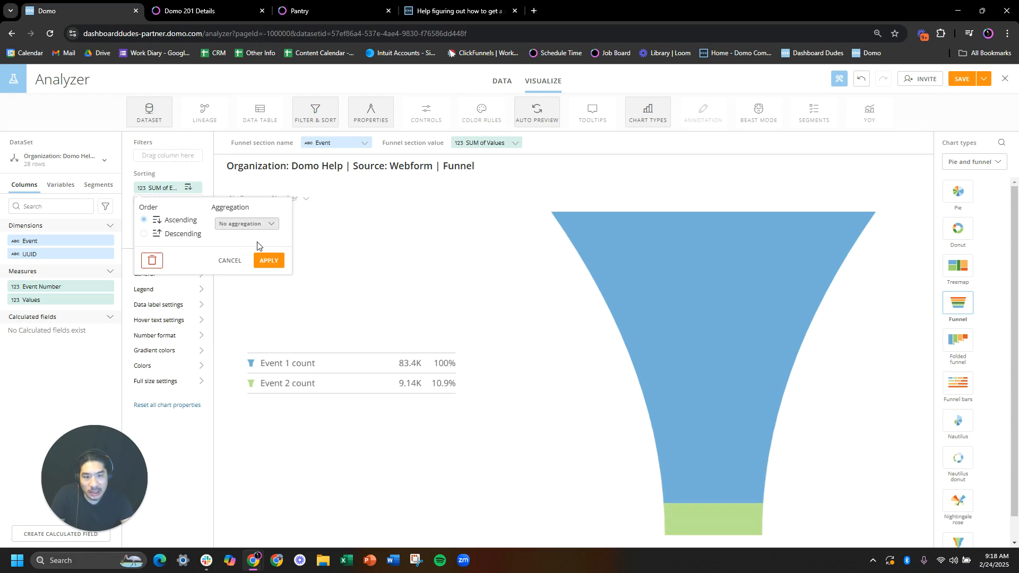
{"action": "left_click", "coordinate": [267, 261]}
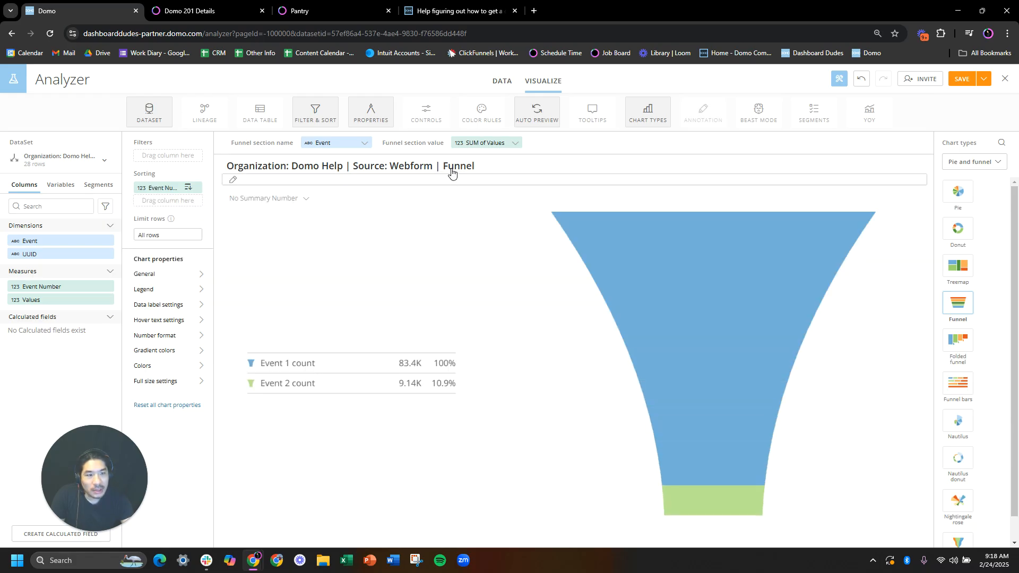
Set the funnel's series height to Evenly Distributed in the general chart properties.
{"action": "left_click", "coordinate": [189, 307]}
{"action": "left_click", "coordinate": [194, 274]}
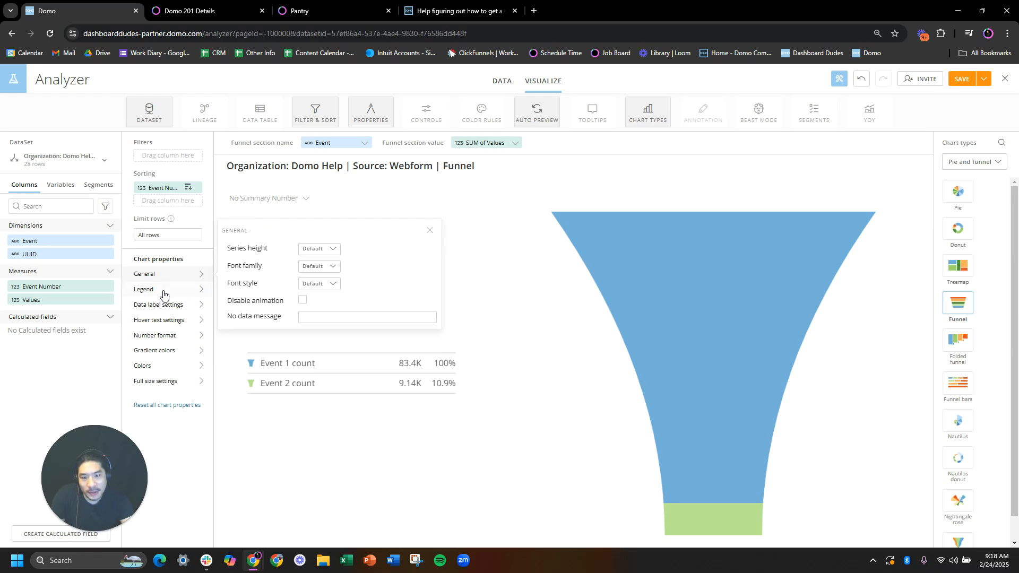
{"action": "left_click", "coordinate": [324, 249]}
{"action": "left_click", "coordinate": [356, 316]}
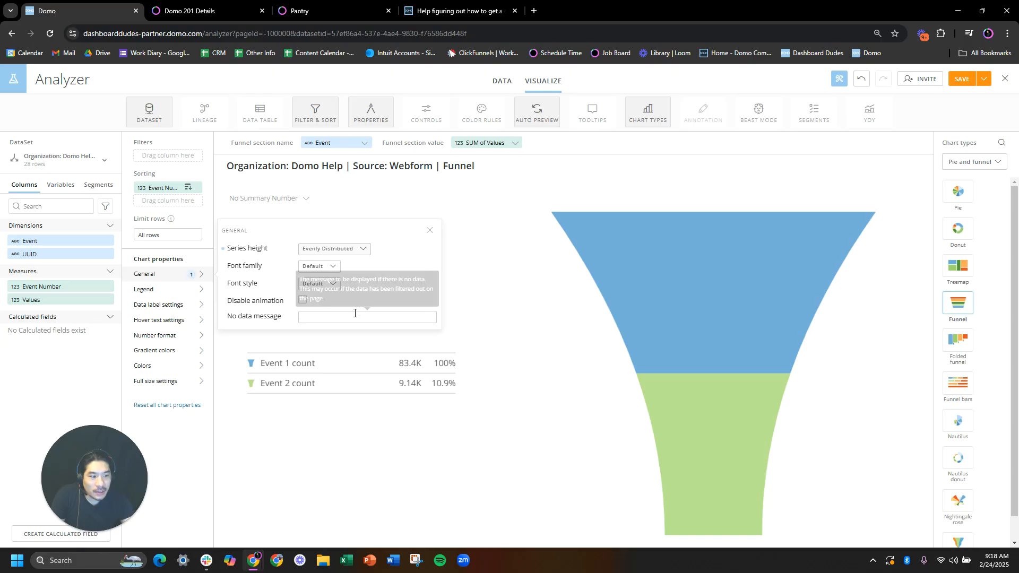
{"action": "left_click", "coordinate": [321, 252]}
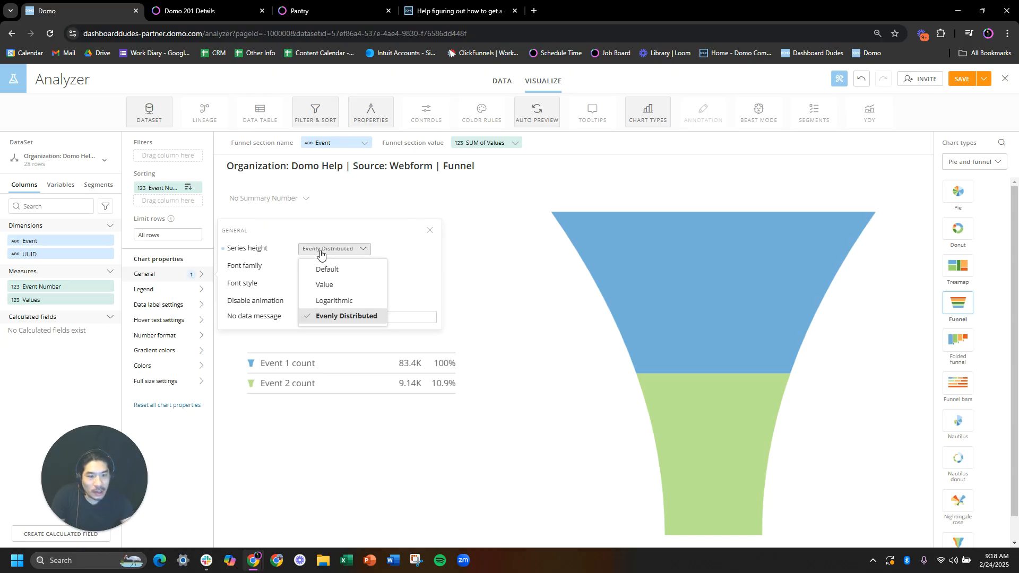
{"action": "left_click", "coordinate": [496, 254]}
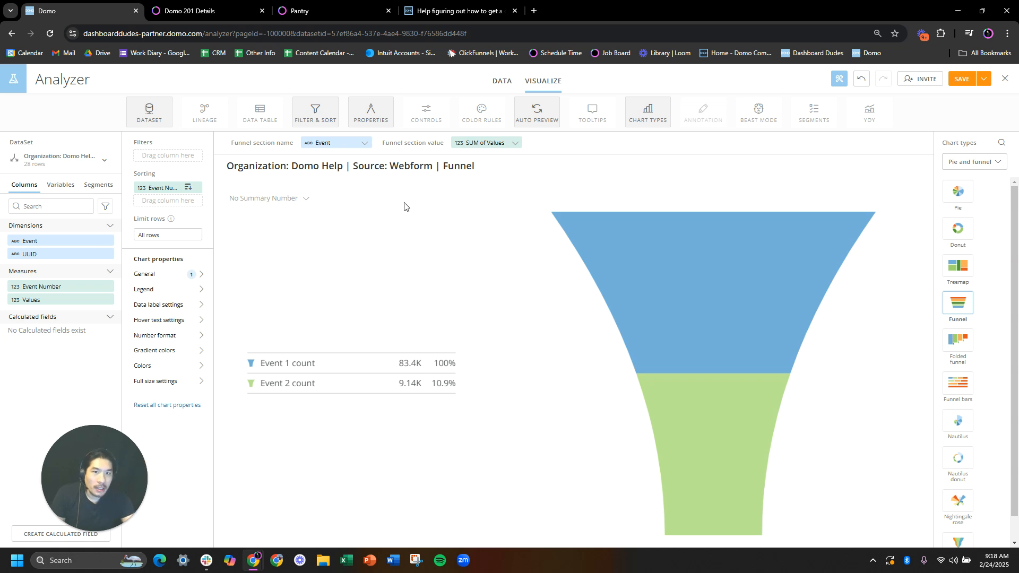
Examine the Dashboard Dudes Pantry page and the Domo 201 course contents, highlighting the Pie & Funnel lesson and the other lesson lists.
{"action": "left_click", "coordinate": [308, 7]}
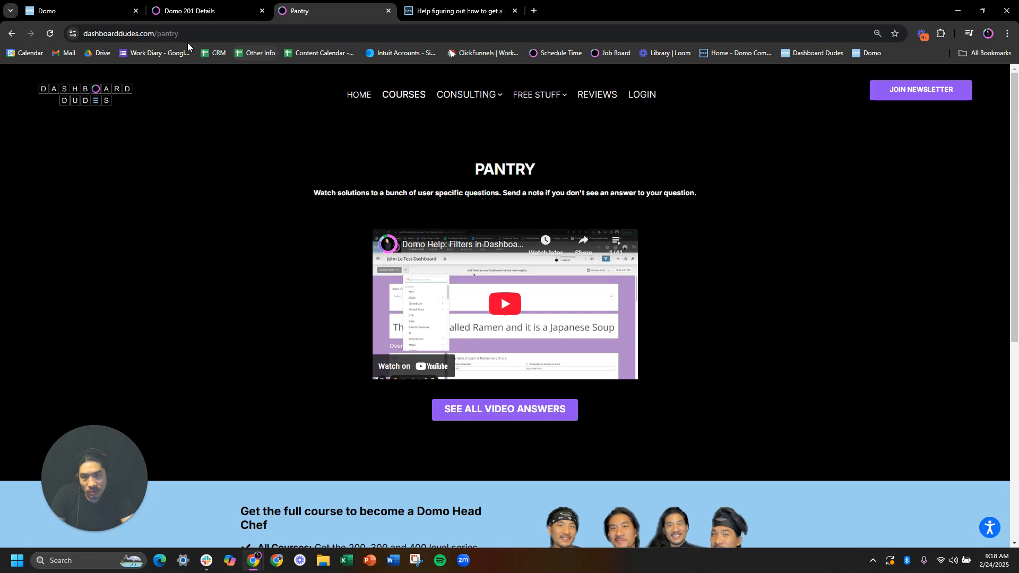
{"action": "left_click_drag", "start_coordinate": [202, 34], "coordinate": [88, 29]}
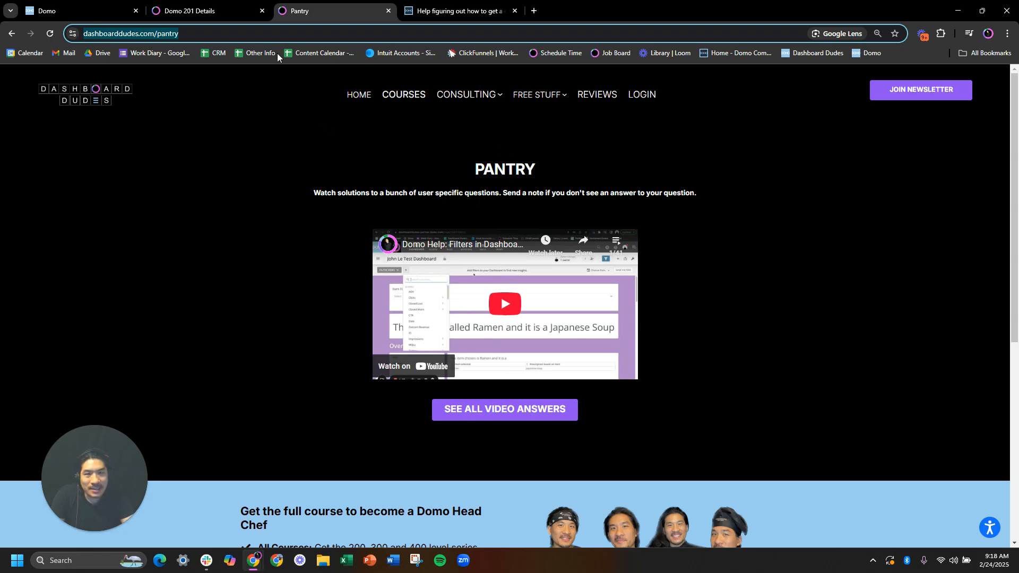
{"action": "left_click", "coordinate": [219, 8]}
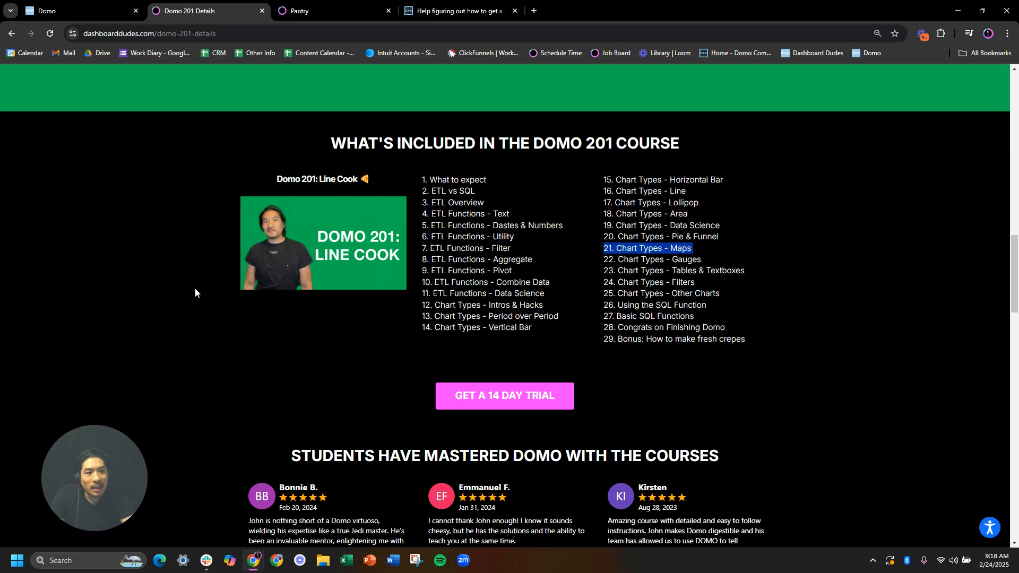
{"action": "left_click", "coordinate": [663, 247]}
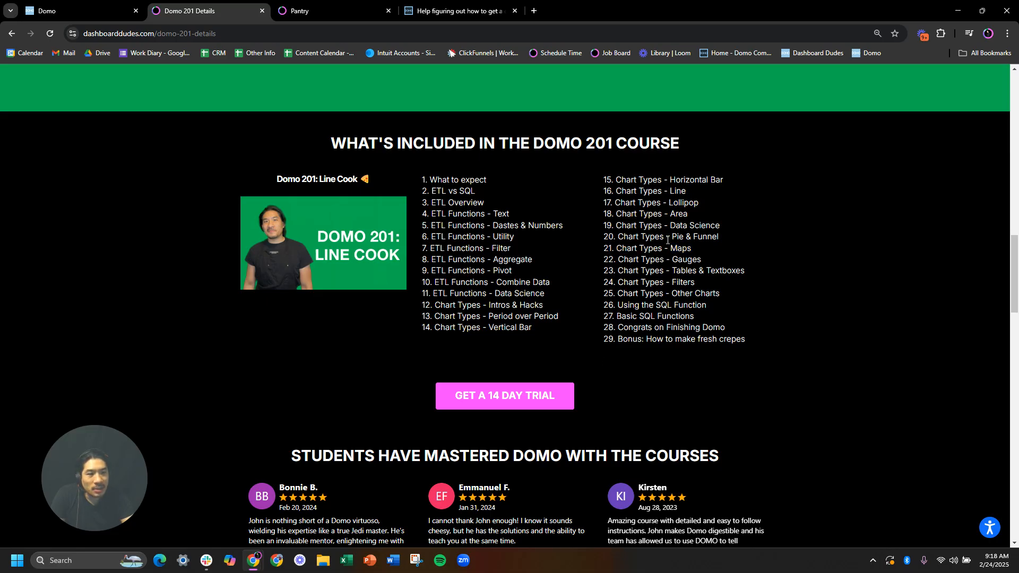
{"action": "triple_click", "coordinate": [682, 238]}
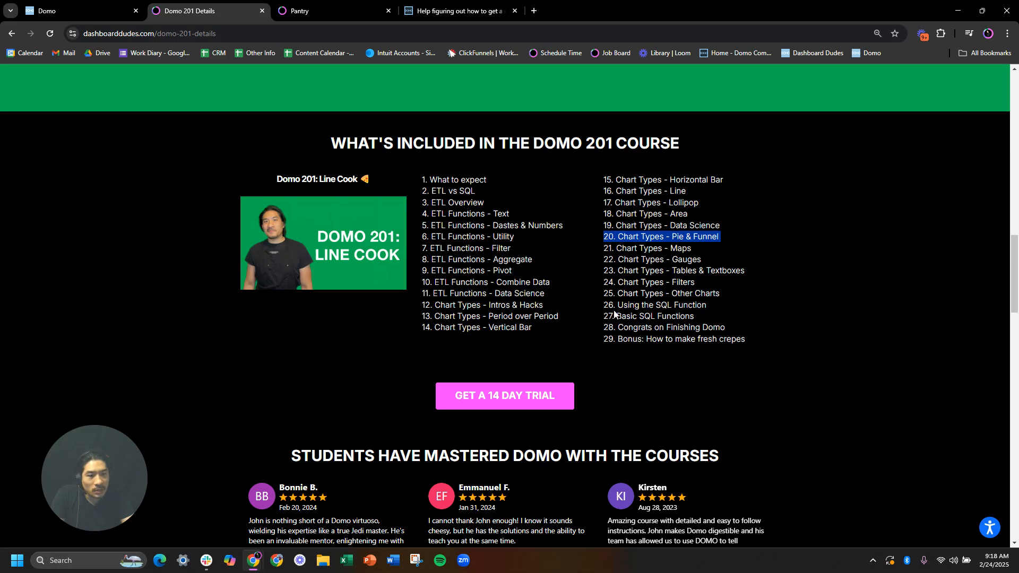
{"action": "scroll", "coordinate": [581, 312], "scroll_direction": "up", "scroll_amount": 4}
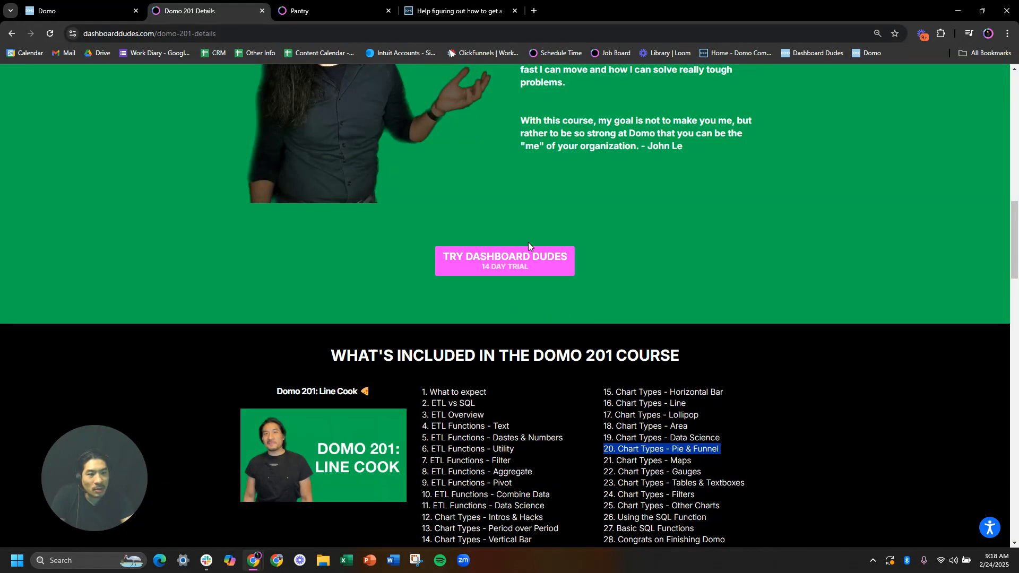
{"action": "scroll", "coordinate": [604, 371], "scroll_direction": "down", "scroll_amount": 3}
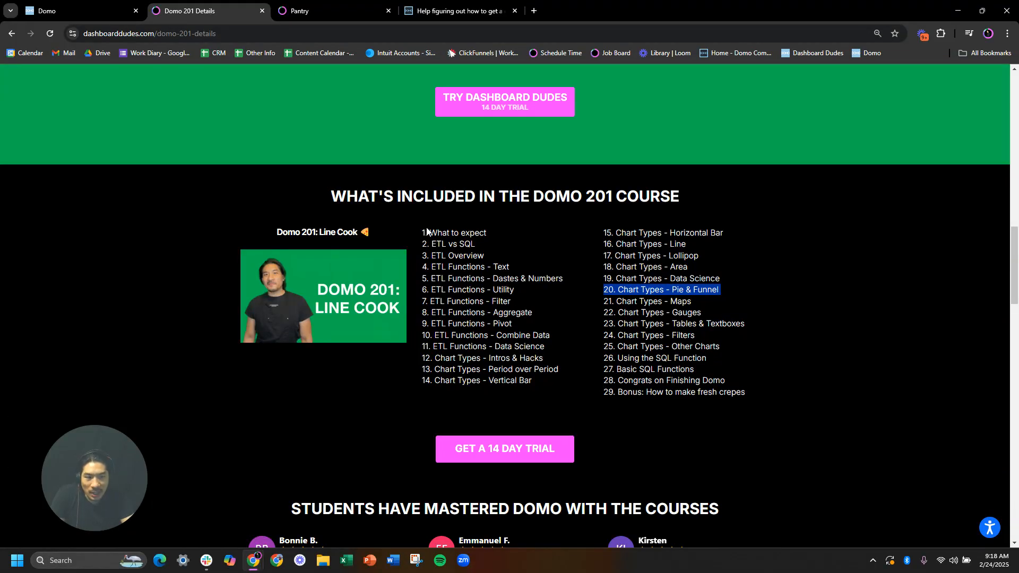
{"action": "left_click_drag", "start_coordinate": [435, 233], "coordinate": [540, 361]}
{"action": "left_click_drag", "start_coordinate": [654, 233], "coordinate": [652, 332]}
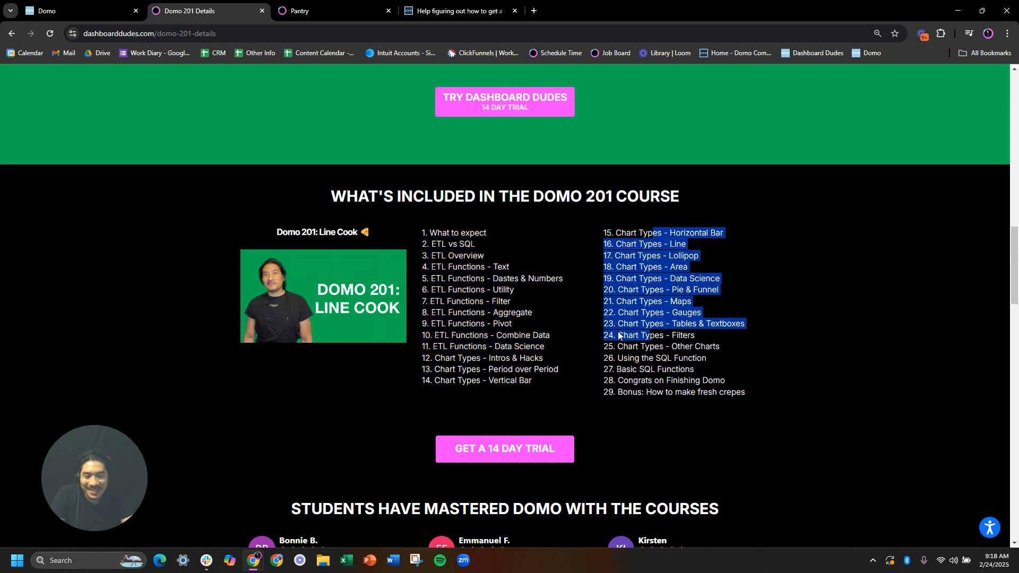